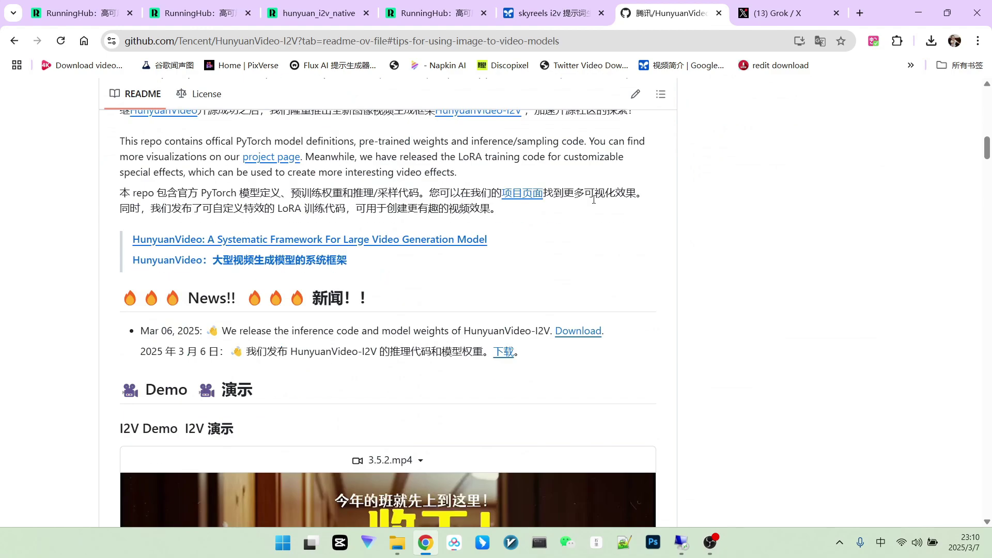
Open the "Tips for Using Image-to-Video Models" section from the README's table of contents
{"action": "scroll", "coordinate": [593, 203], "scroll_direction": "down", "scroll_amount": 14}
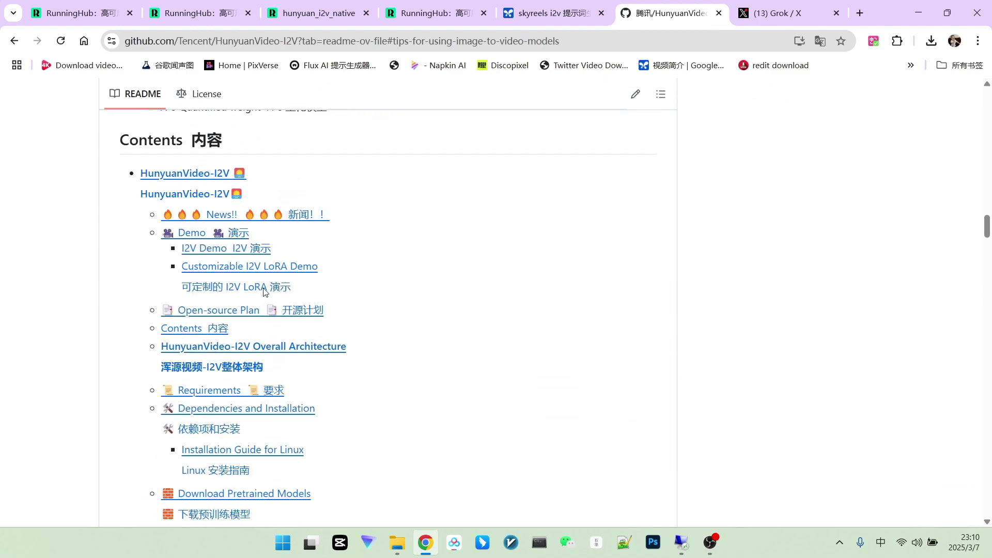
{"action": "scroll", "coordinate": [437, 330], "scroll_direction": "down", "scroll_amount": 4}
{"action": "scroll", "coordinate": [437, 327], "scroll_direction": "down", "scroll_amount": 4}
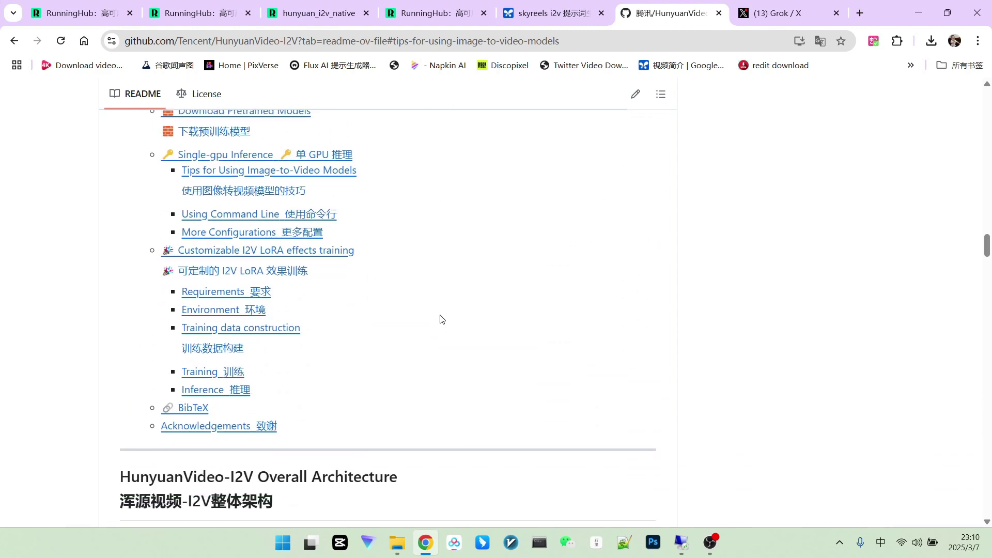
{"action": "scroll", "coordinate": [440, 319], "scroll_direction": "up", "scroll_amount": 1}
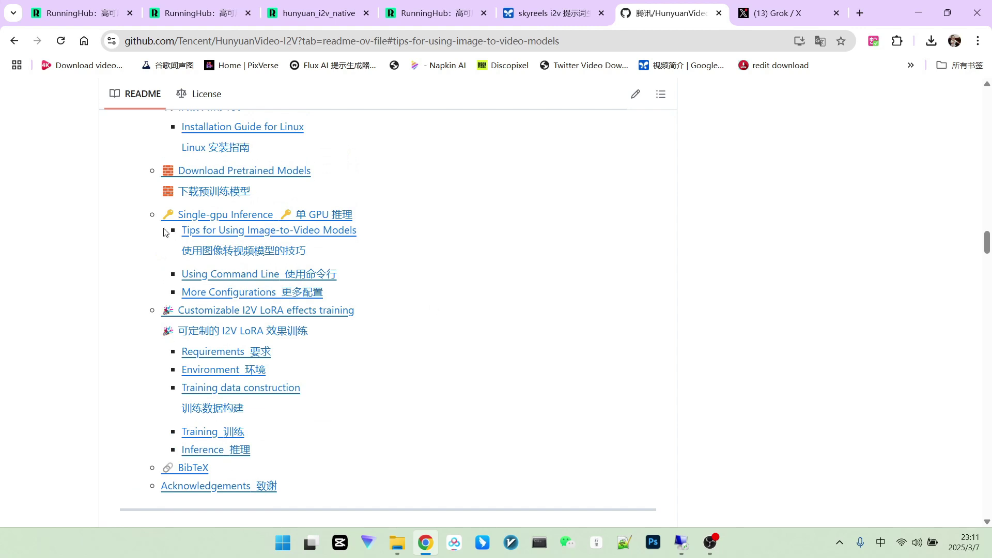
{"action": "left_click", "coordinate": [302, 236]}
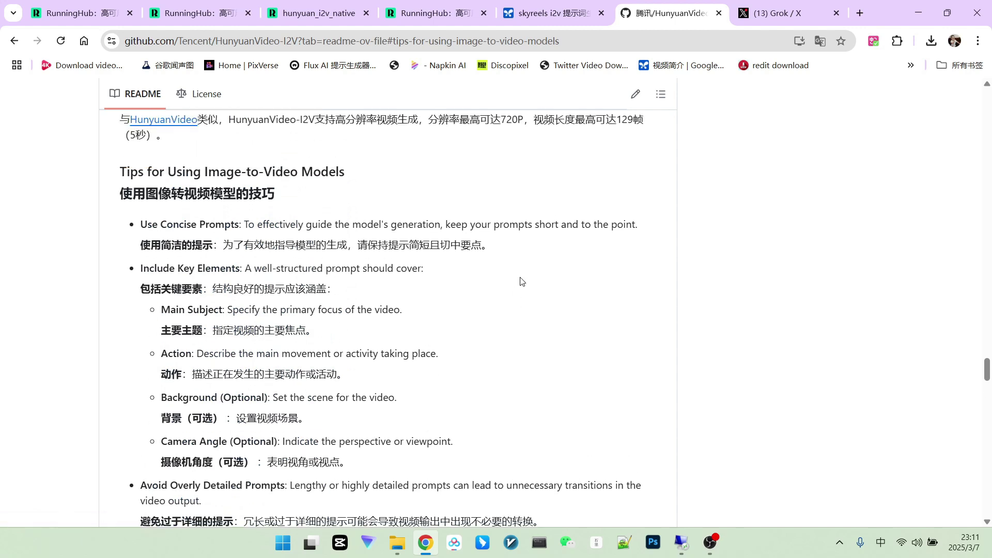
Read the tips on concise prompts and on the key elements that a prompt should include
{"action": "scroll", "coordinate": [520, 280], "scroll_direction": "up", "scroll_amount": 1}
{"action": "double_click", "coordinate": [413, 244]}
{"action": "left_click_drag", "start_coordinate": [445, 244], "coordinate": [483, 244]}
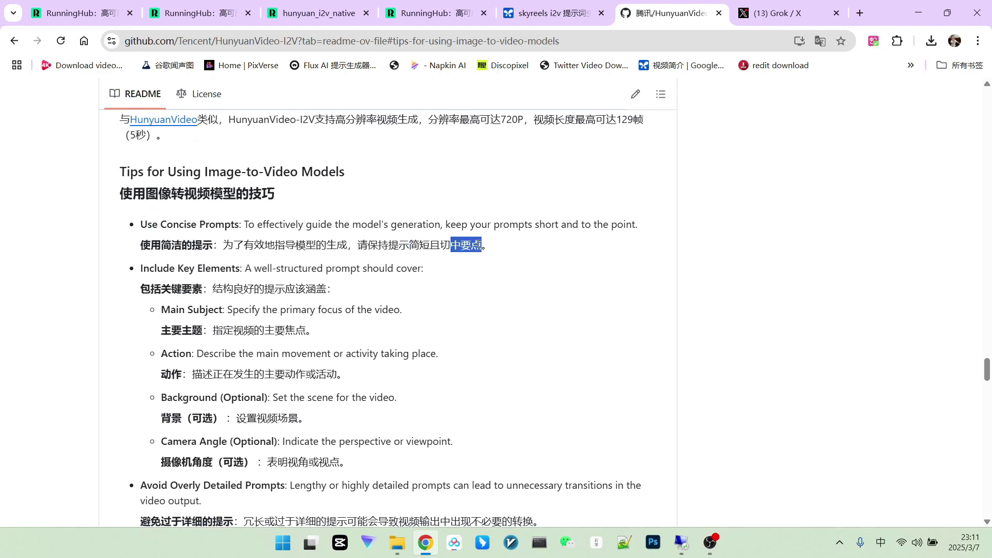
{"action": "left_click", "coordinate": [509, 265]}
{"action": "scroll", "coordinate": [246, 259], "scroll_direction": "down", "scroll_amount": 1}
{"action": "left_click_drag", "start_coordinate": [203, 224], "coordinate": [342, 227]}
{"action": "left_click", "coordinate": [420, 246]}
{"action": "left_click_drag", "start_coordinate": [181, 266], "coordinate": [327, 269]}
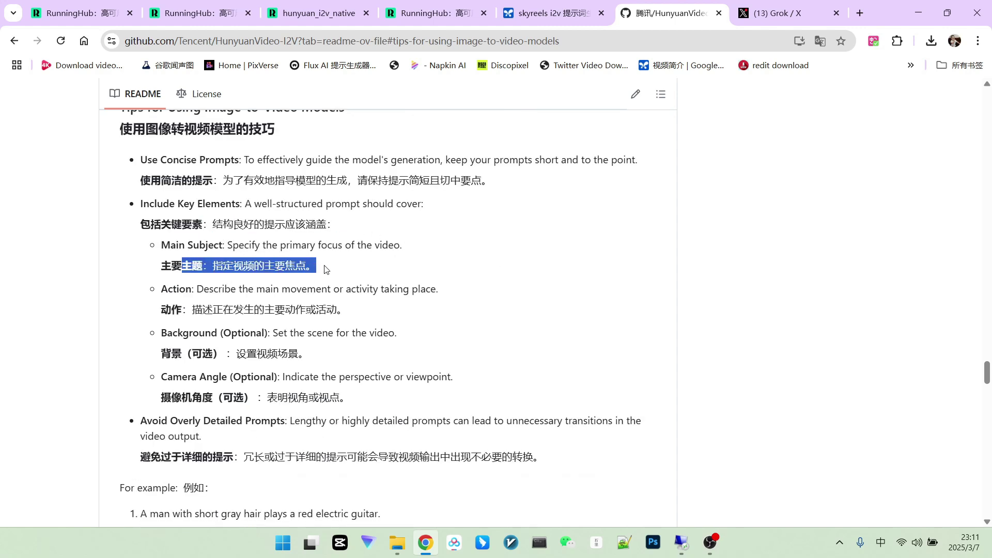
{"action": "left_click", "coordinate": [457, 272]}
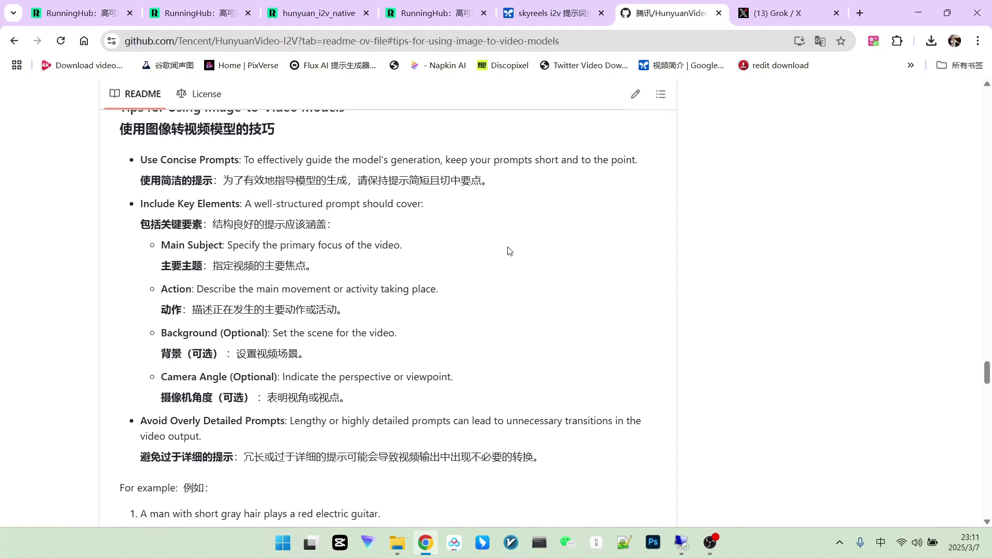
Review the advice on avoiding overly detailed prompts and the example prompts below it
{"action": "scroll", "coordinate": [172, 291], "scroll_direction": "down", "scroll_amount": 2}
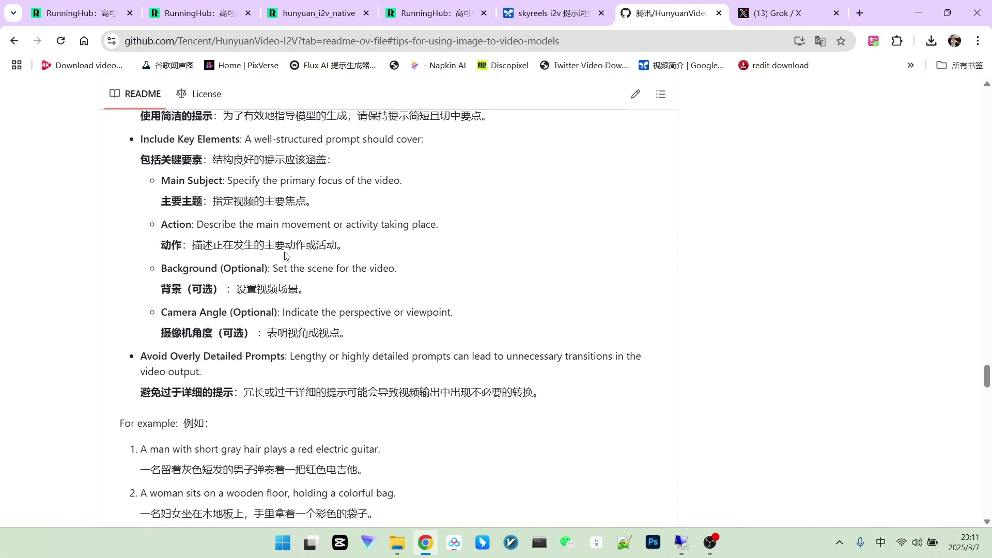
{"action": "scroll", "coordinate": [286, 256], "scroll_direction": "down", "scroll_amount": 3}
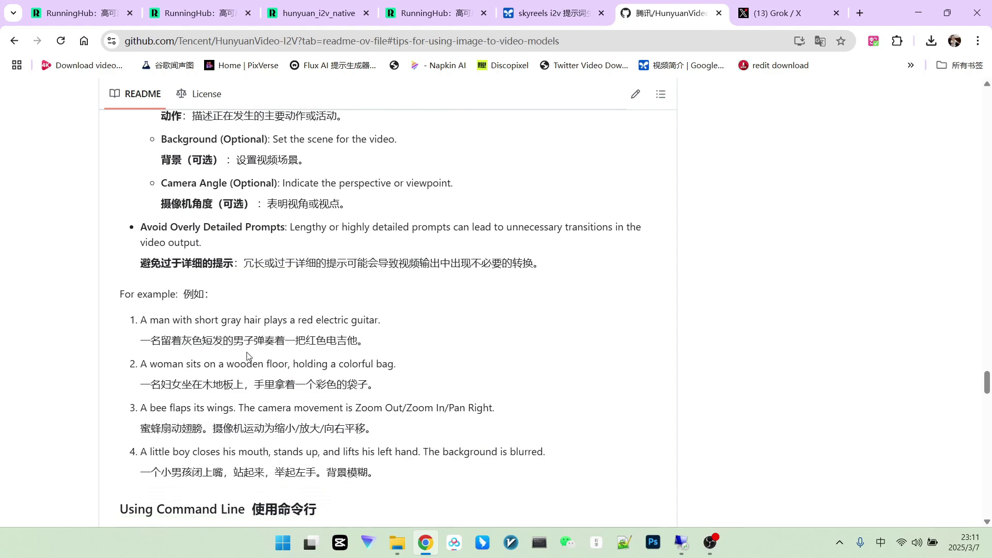
{"action": "scroll", "coordinate": [154, 409], "scroll_direction": "up", "scroll_amount": 2}
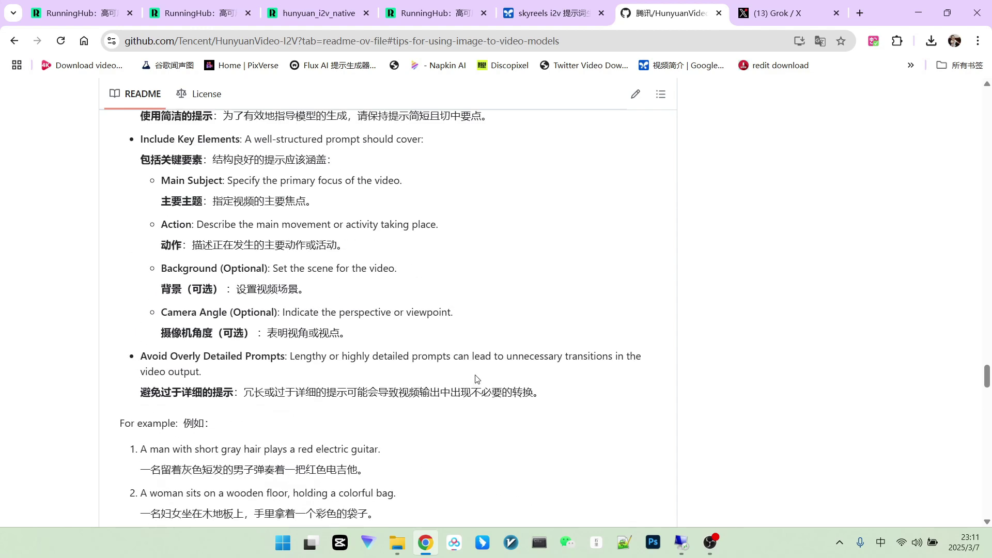
Switch to Google AI Studio and delete "，尽量避免单纯的面部表情" from rule 5 of the system instructions
{"action": "key", "text": "ctrl+shift+Tab"}
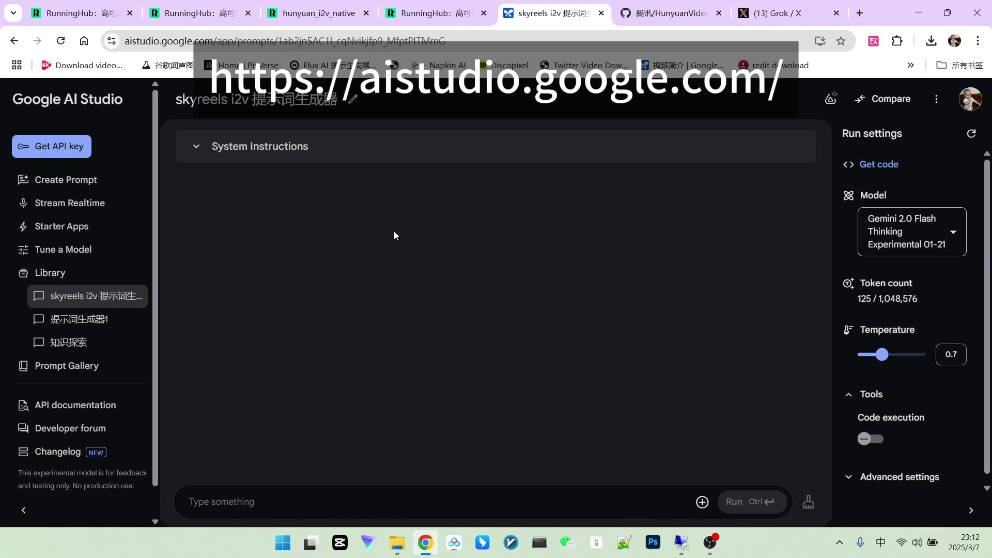
{"action": "left_click", "coordinate": [196, 147]}
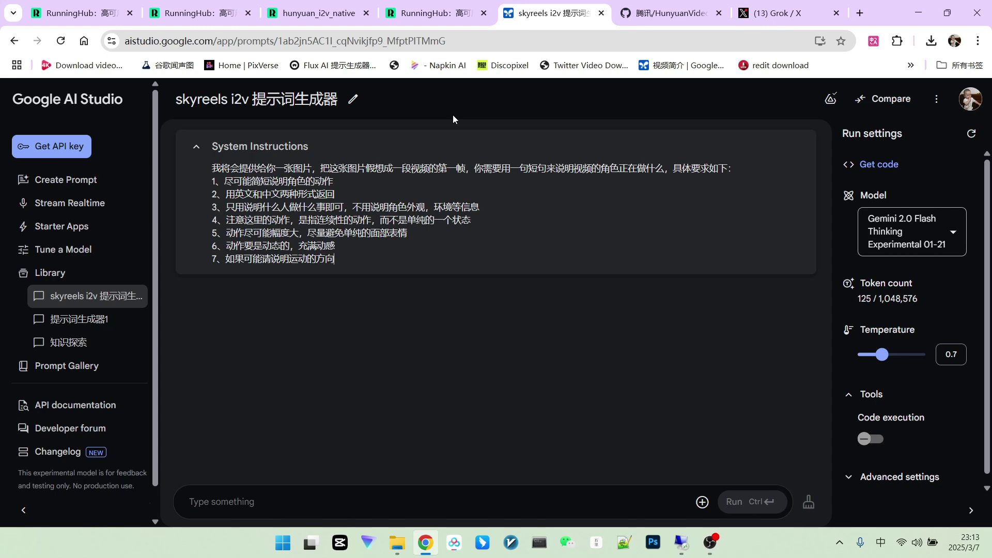
{"action": "left_click_drag", "start_coordinate": [308, 233], "coordinate": [407, 234]}
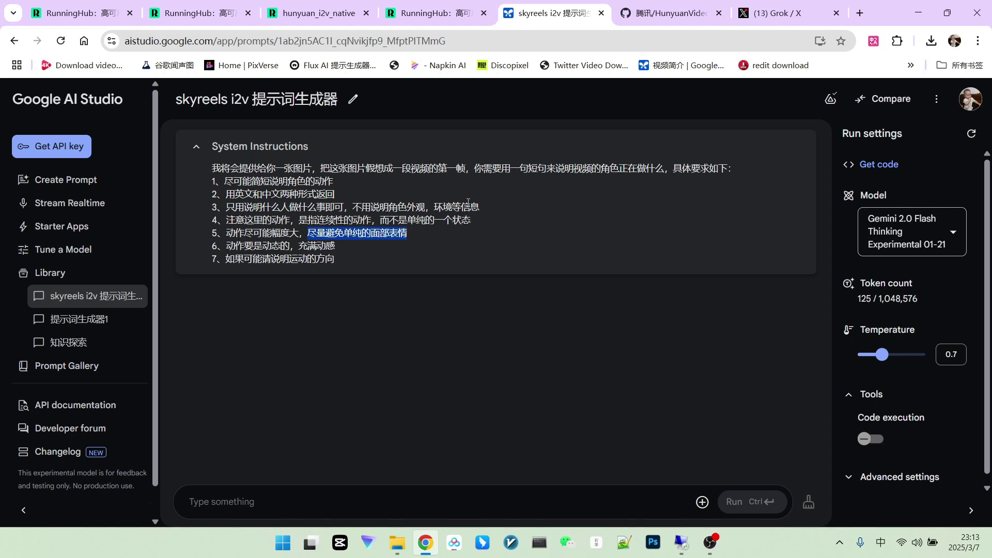
{"action": "key", "text": "BackSpace"}
{"action": "key", "text": "BackSpace"}
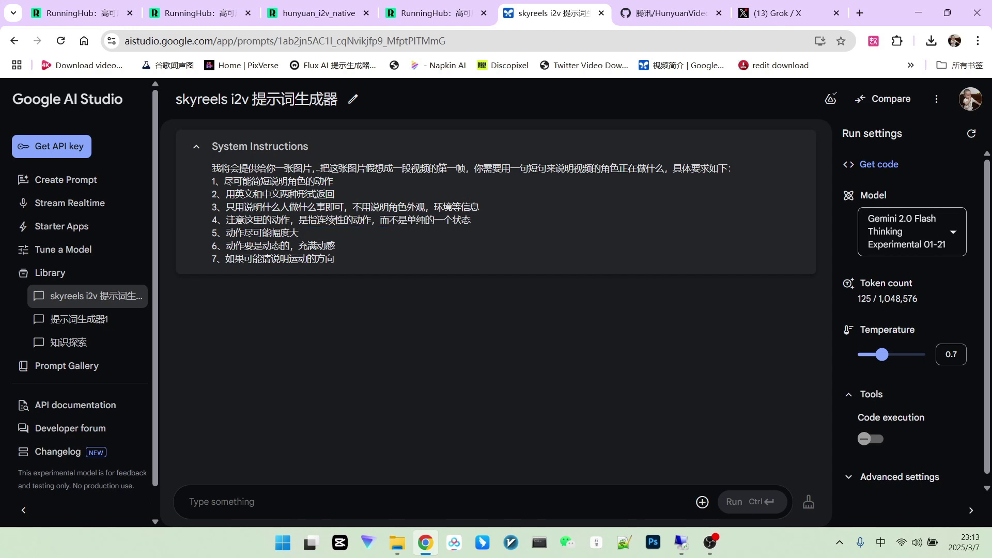
Send the model the message "我更新了system instructions 请你注意"
{"action": "left_click", "coordinate": [410, 396]}
{"action": "mouse_move", "coordinate": [908, 243]}
{"action": "type", "text": "我更新了s'y"}
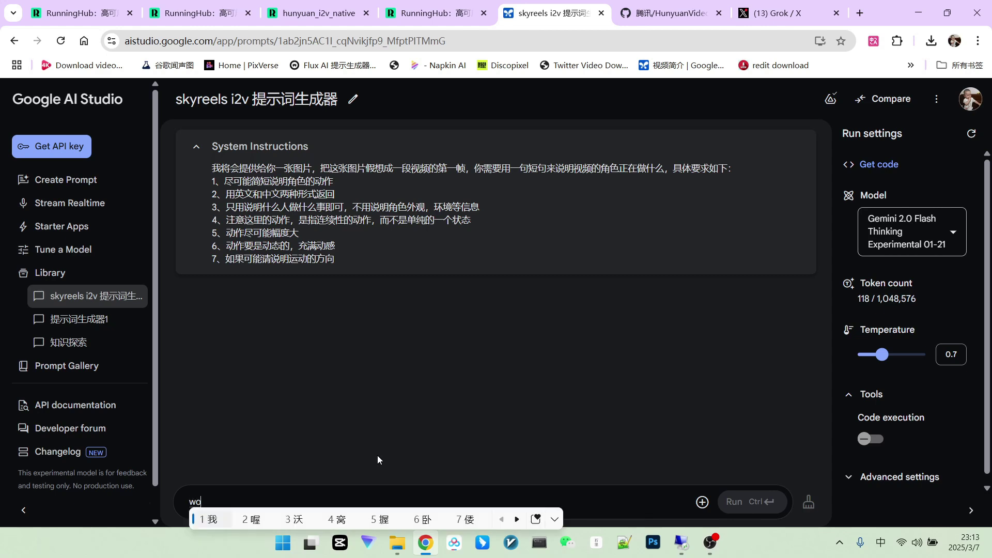
{"action": "type", "text": "stem instru"}
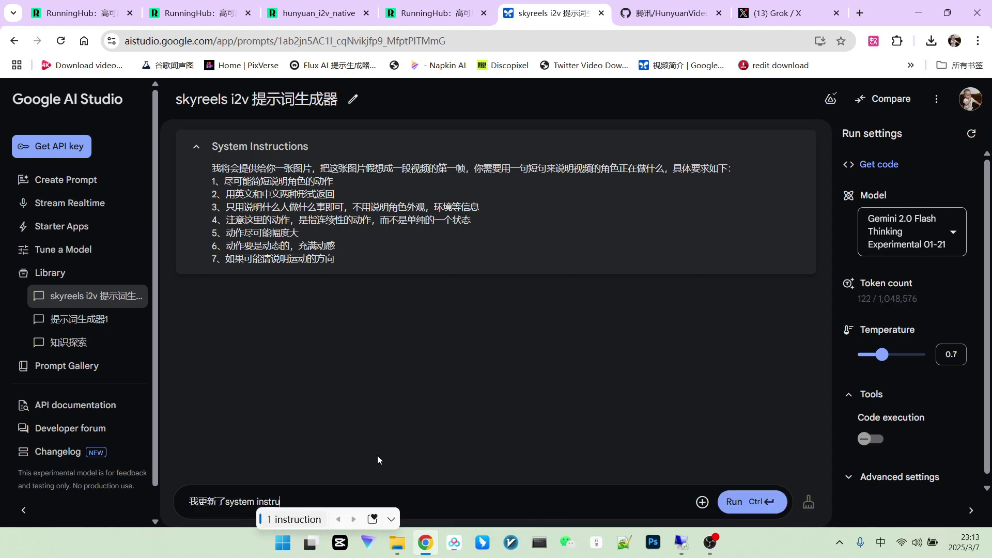
{"action": "type", "text": "ctions qingnizhuyi"}
{"action": "key", "text": "space"}
{"action": "key", "text": "ctrl+Return"}
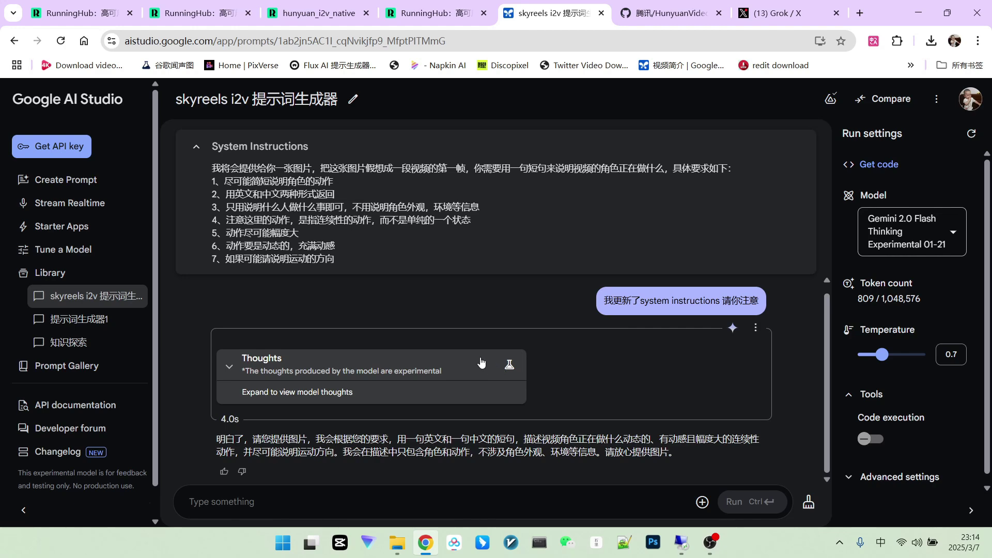
Switch to the hunyuan_i2v_native workflow in RunningHub and inspect the picture in the Load Image node
{"action": "left_click", "coordinate": [184, 20]}
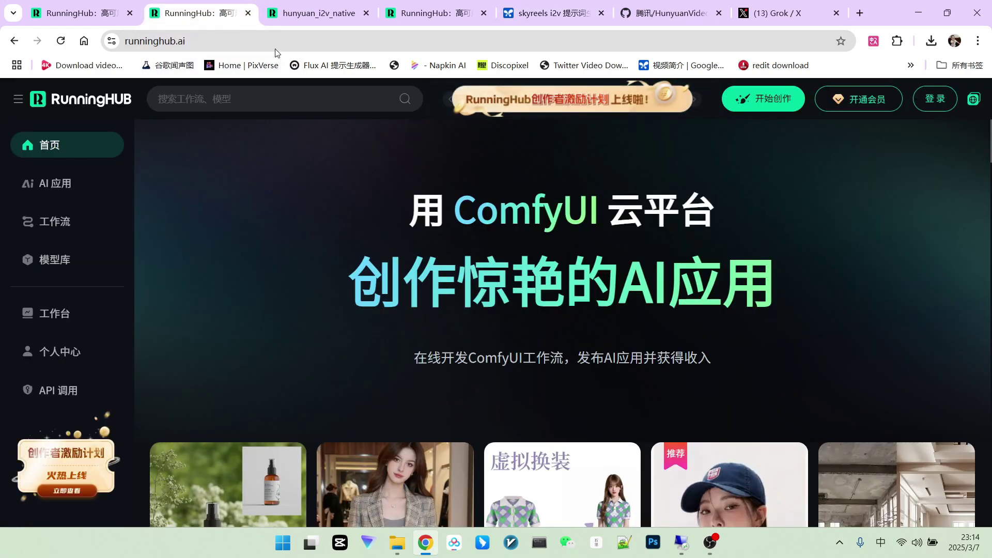
{"action": "left_click", "coordinate": [318, 13]}
{"action": "scroll", "coordinate": [361, 329], "scroll_direction": "up", "scroll_amount": 5}
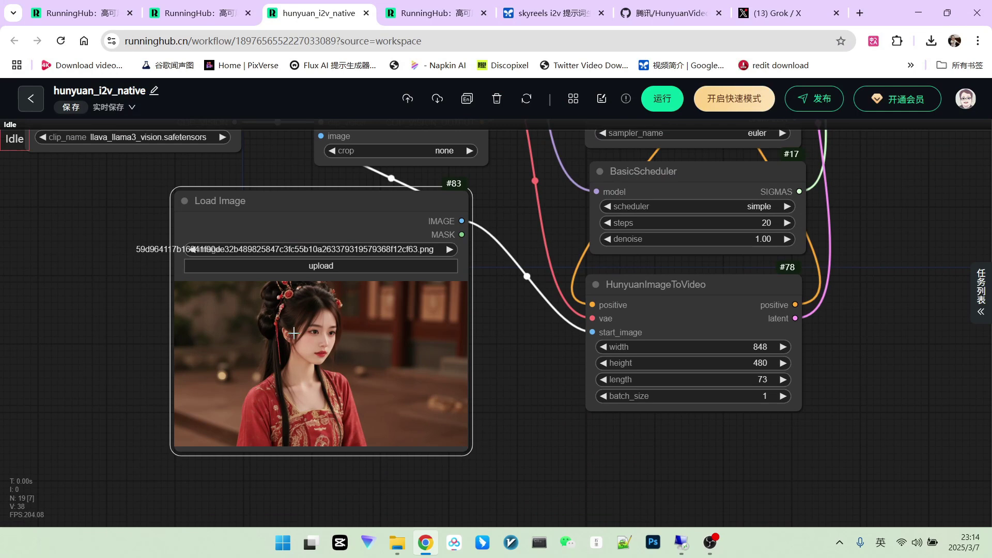
{"action": "scroll", "coordinate": [293, 333], "scroll_direction": "up", "scroll_amount": 4}
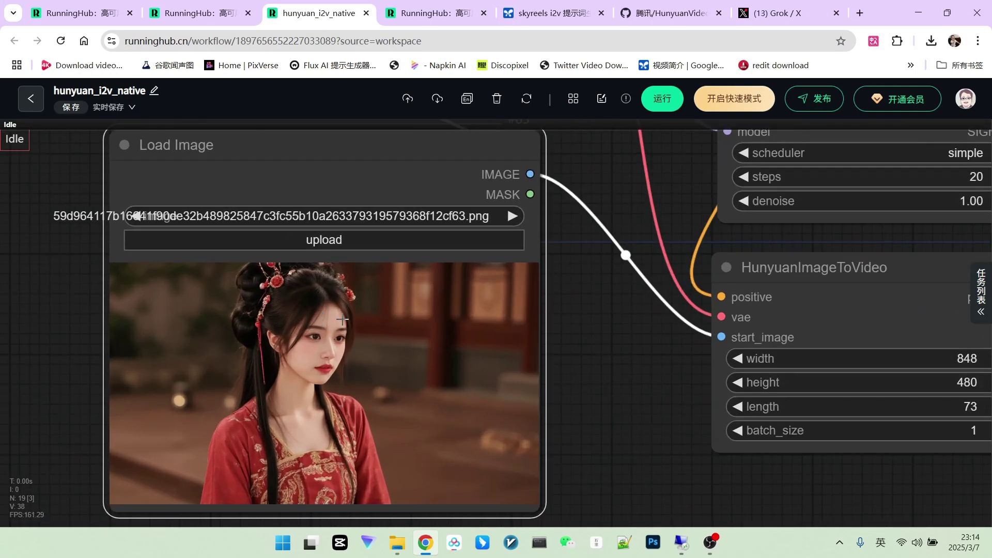
{"action": "scroll", "coordinate": [324, 323], "scroll_direction": "down", "scroll_amount": 5}
{"action": "scroll", "coordinate": [324, 323], "scroll_direction": "down", "scroll_amount": 3}
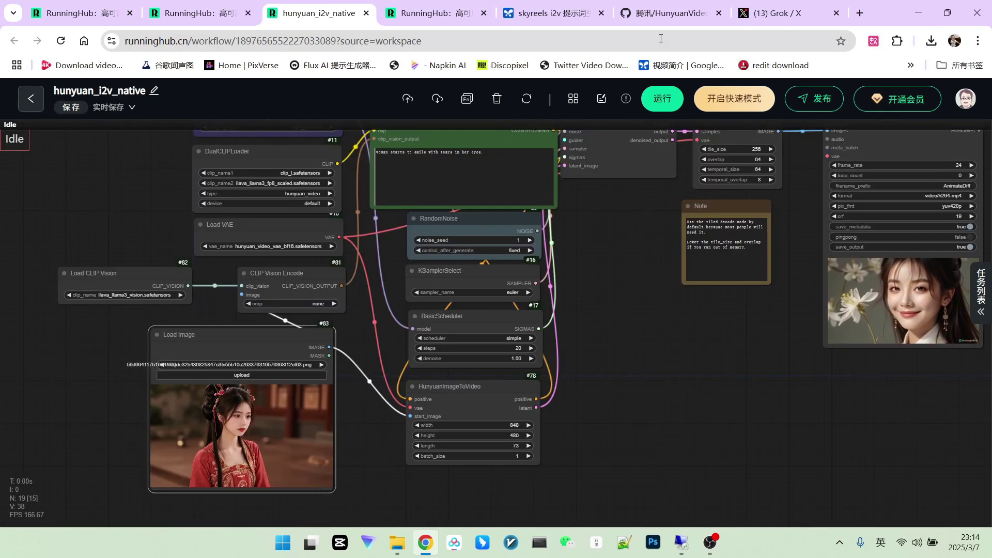
In Google AI Studio, upload the picture of the woman in the red dress and run the prompt on it
{"action": "left_click", "coordinate": [550, 13]}
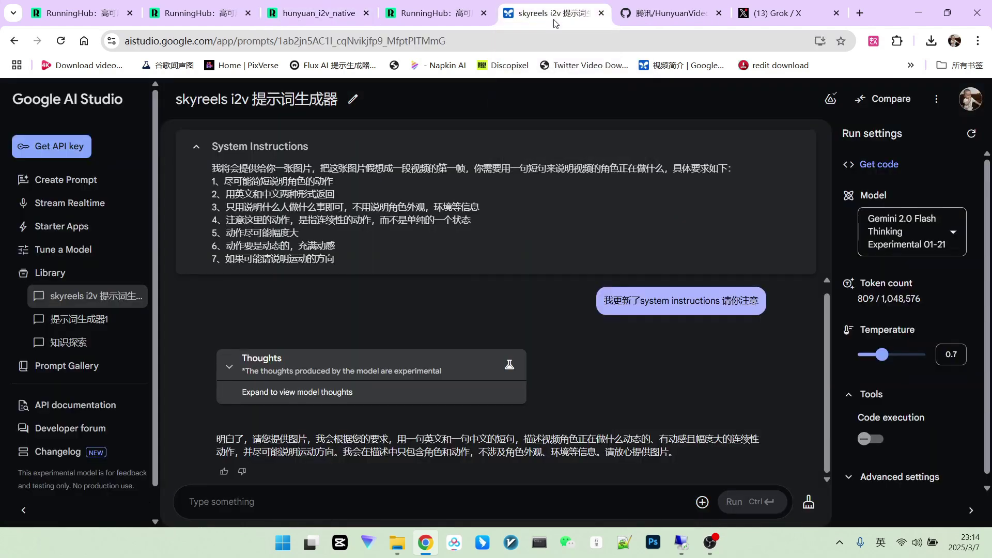
{"action": "left_click", "coordinate": [702, 502]}
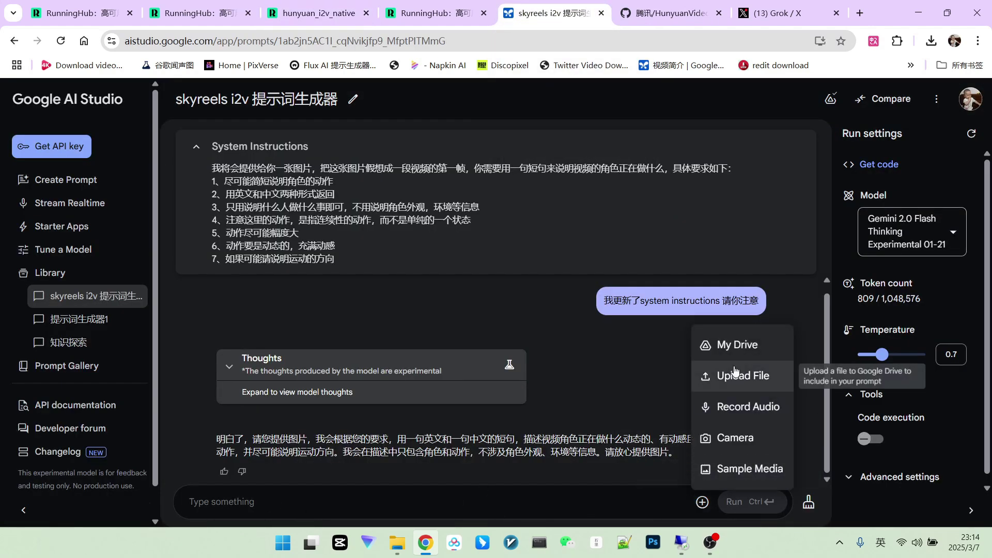
{"action": "left_click", "coordinate": [732, 389]}
{"action": "double_click", "coordinate": [702, 416]}
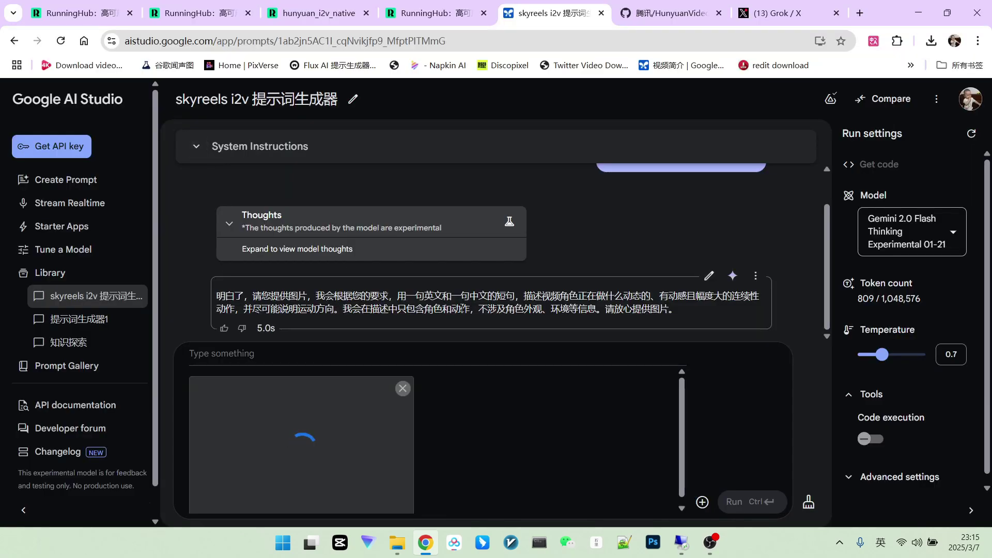
{"action": "left_click", "coordinate": [738, 501]}
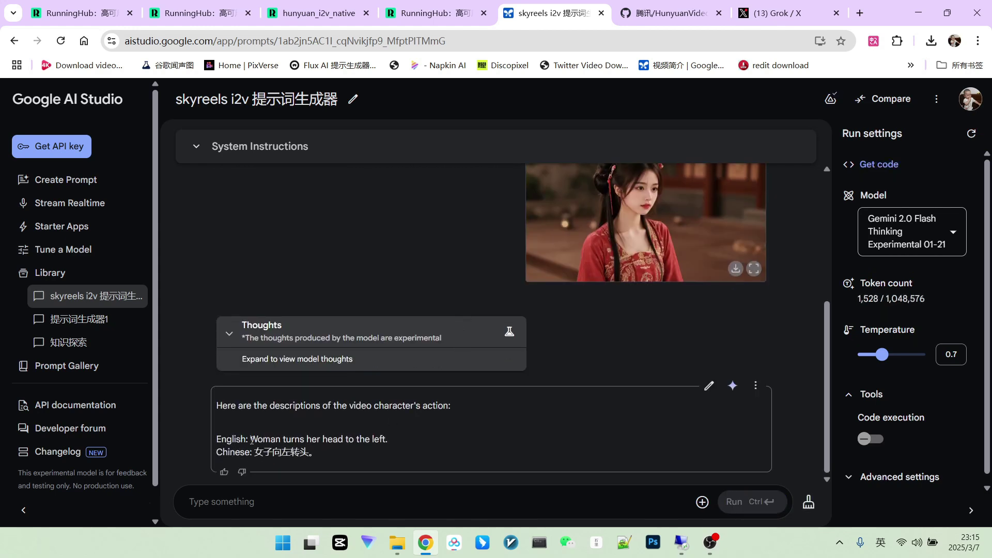
Copy the English description "Woman turns her head to the left." from the model's reply
{"action": "left_click_drag", "start_coordinate": [250, 440], "coordinate": [392, 442]}
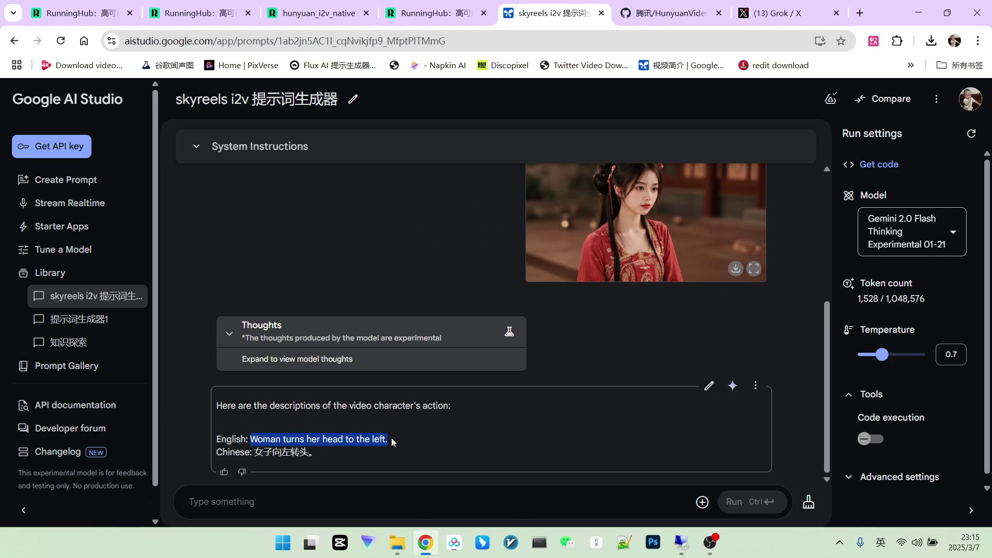
{"action": "right_click", "coordinate": [360, 440]}
{"action": "left_click", "coordinate": [364, 249]}
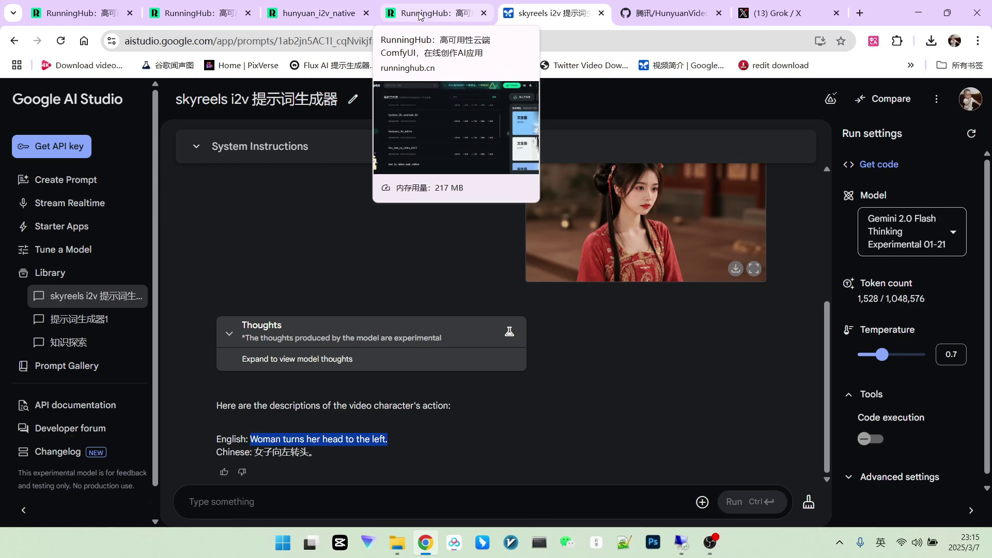
In the hunyuan_i2v_native workflow, replace the text encode prompt with "Woman turns her head to the left." and run the workflow
{"action": "left_click", "coordinate": [316, 13]}
{"action": "scroll", "coordinate": [641, 289], "scroll_direction": "down", "scroll_amount": 3}
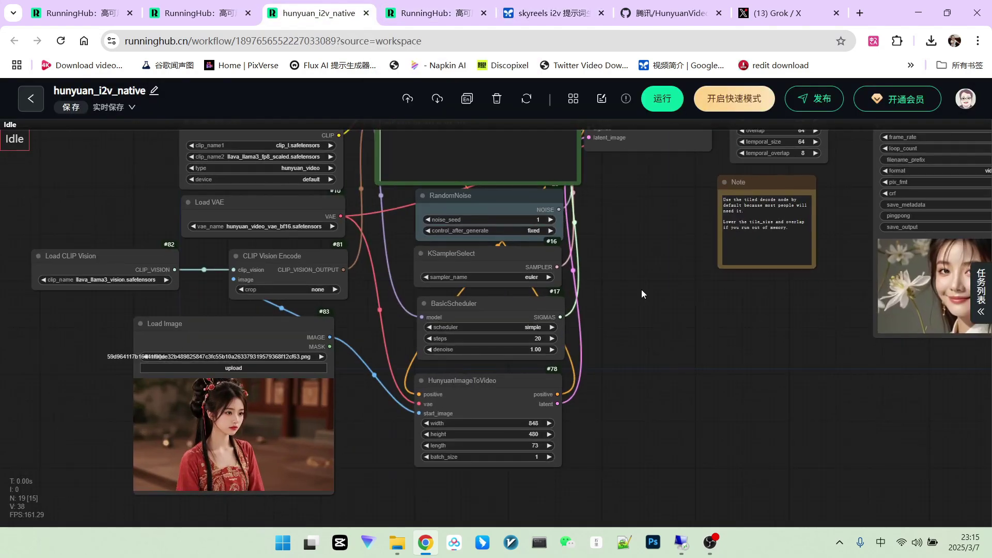
{"action": "scroll", "coordinate": [615, 317], "scroll_direction": "down", "scroll_amount": 2}
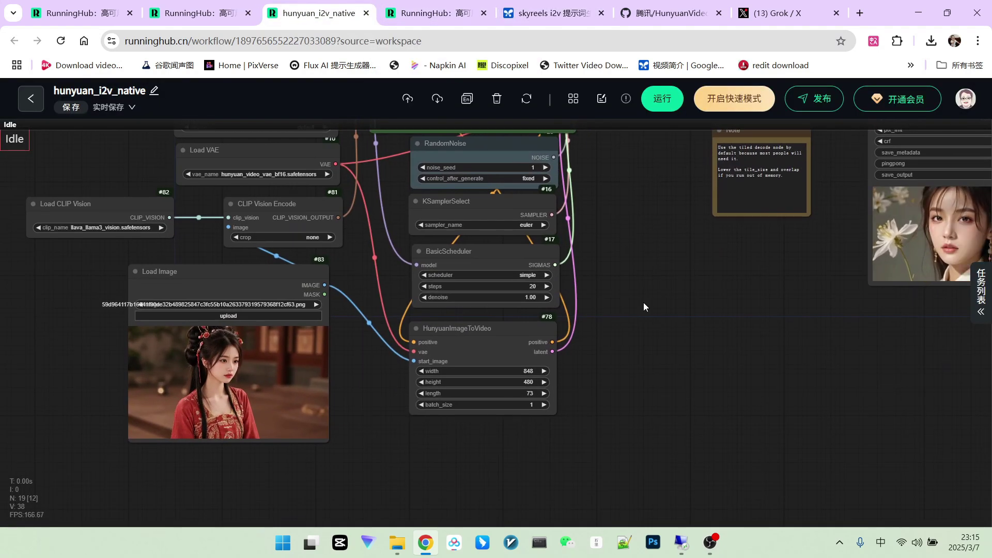
{"action": "scroll", "coordinate": [643, 302], "scroll_direction": "down", "scroll_amount": 3}
{"action": "scroll", "coordinate": [615, 315], "scroll_direction": "down", "scroll_amount": 5}
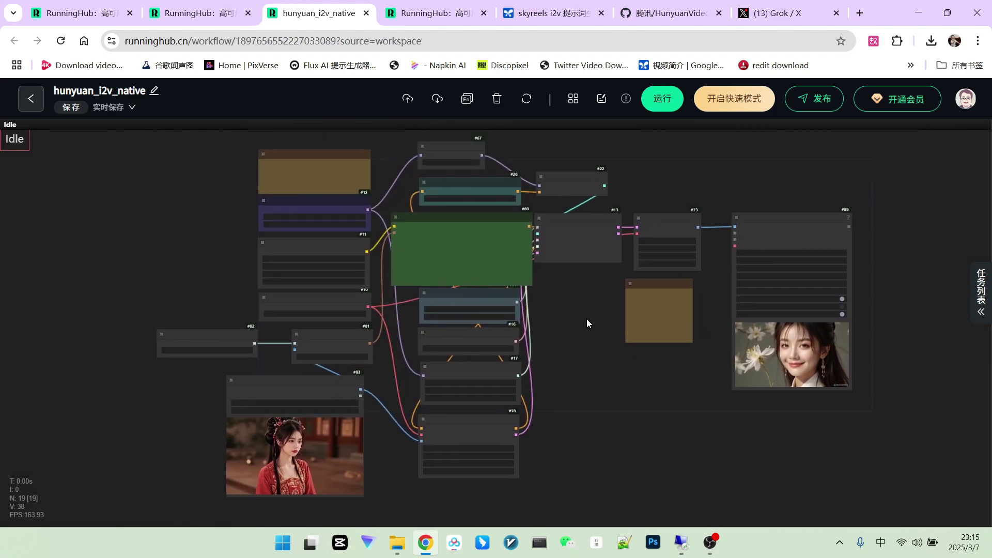
{"action": "scroll", "coordinate": [587, 312], "scroll_direction": "down", "scroll_amount": 2}
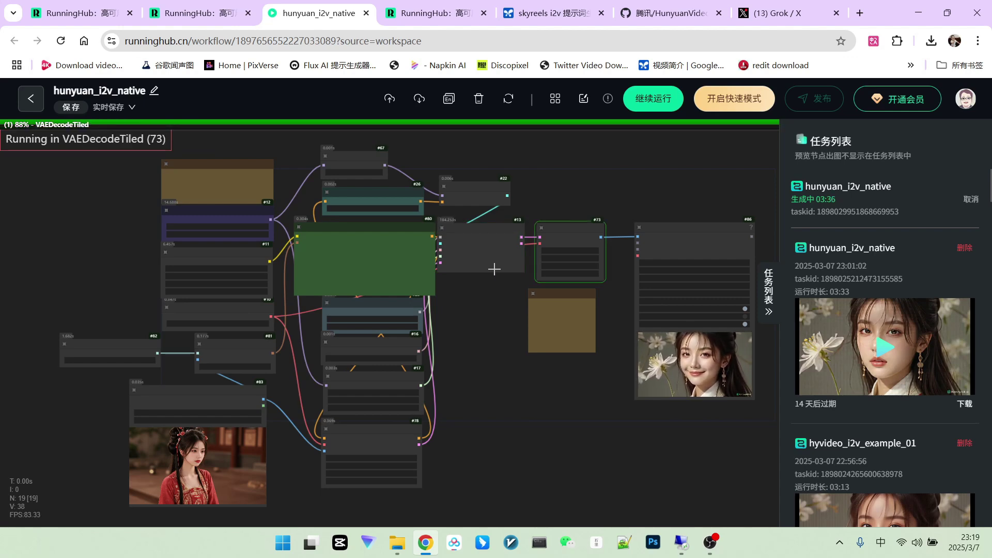
Move the Load Image node next to the Video Combine node and compare the source picture with the generated video
{"action": "left_click_drag", "start_coordinate": [525, 424], "coordinate": [429, 401]}
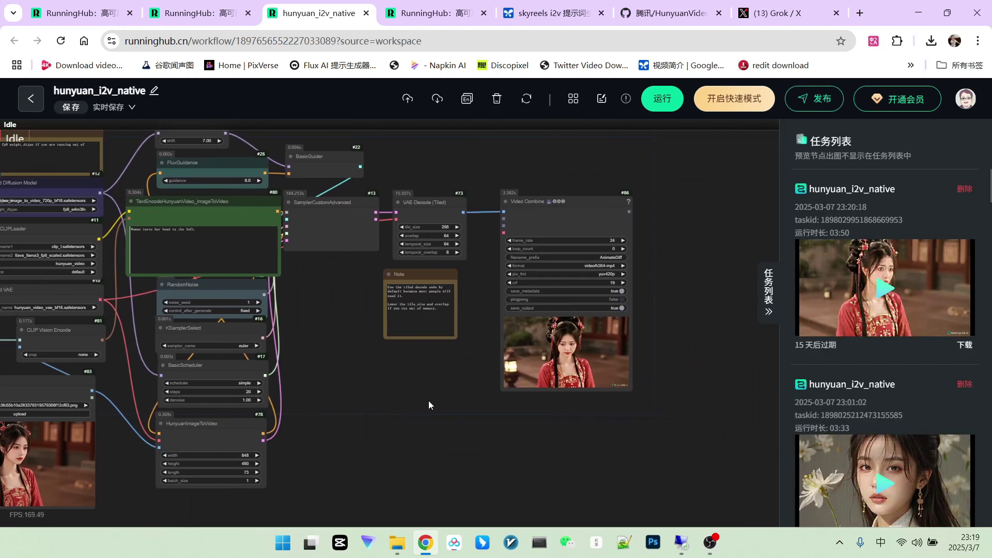
{"action": "scroll", "coordinate": [429, 401], "scroll_direction": "up", "scroll_amount": 3}
{"action": "scroll", "coordinate": [408, 397], "scroll_direction": "down", "scroll_amount": 2}
{"action": "scroll", "coordinate": [407, 399], "scroll_direction": "down", "scroll_amount": 3}
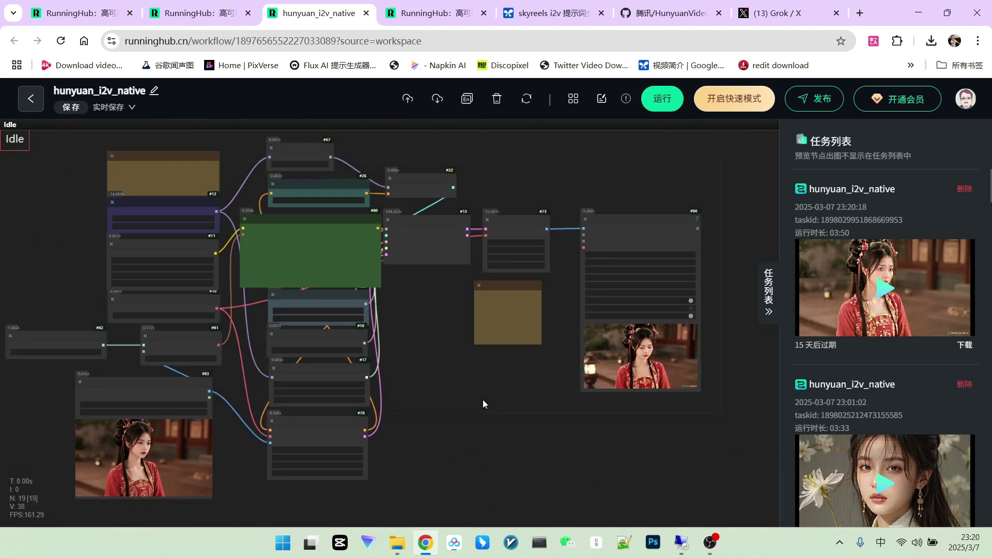
{"action": "left_click_drag", "start_coordinate": [171, 387], "coordinate": [532, 277]}
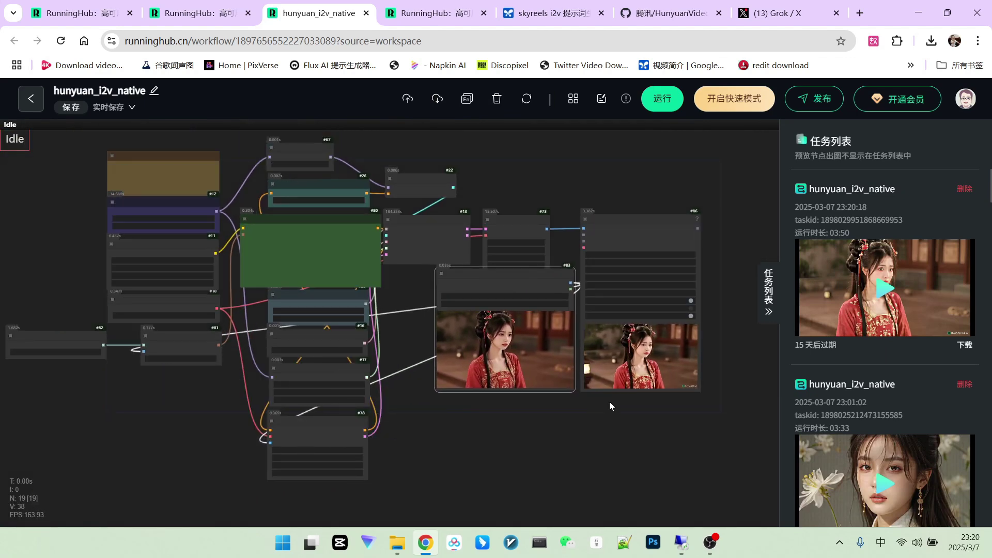
{"action": "scroll", "coordinate": [612, 403], "scroll_direction": "up", "scroll_amount": 5}
{"action": "left_click_drag", "start_coordinate": [631, 427], "coordinate": [463, 482]}
{"action": "scroll", "coordinate": [551, 438], "scroll_direction": "up", "scroll_amount": 2}
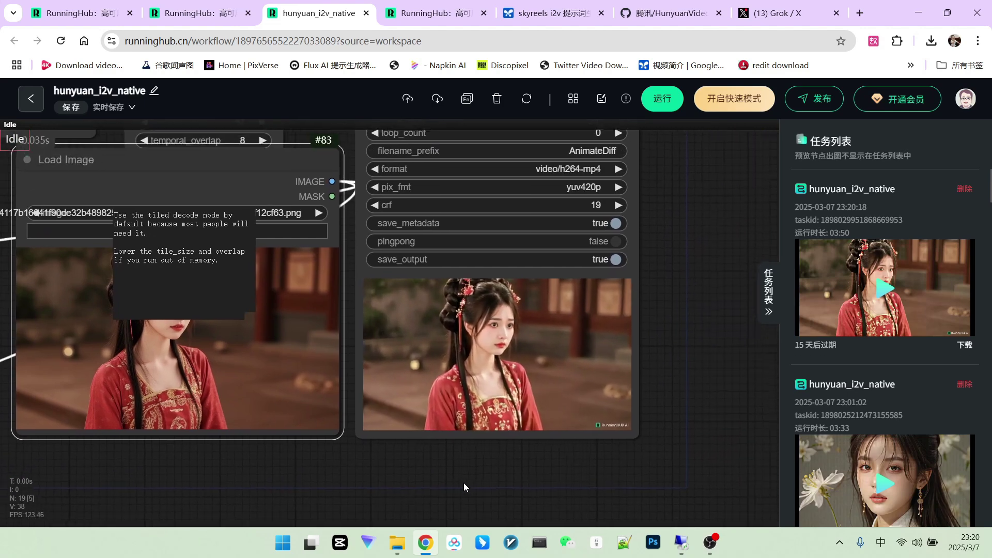
Place the Load Image node directly beside the Video Combine node for a side-by-side comparison
{"action": "scroll", "coordinate": [467, 481], "scroll_direction": "down", "scroll_amount": 2}
{"action": "left_click_drag", "start_coordinate": [322, 269], "coordinate": [752, 272]}
{"action": "left_click_drag", "start_coordinate": [612, 476], "coordinate": [462, 469]}
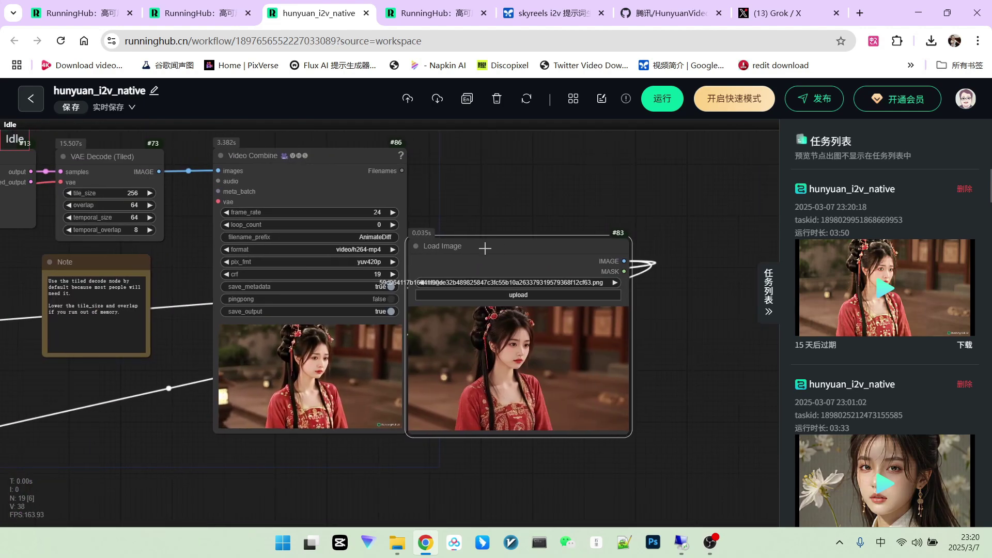
{"action": "left_click_drag", "start_coordinate": [483, 248], "coordinate": [486, 251]}
{"action": "scroll", "coordinate": [649, 429], "scroll_direction": "up", "scroll_amount": 4}
{"action": "left_click_drag", "start_coordinate": [649, 429], "coordinate": [744, 403]}
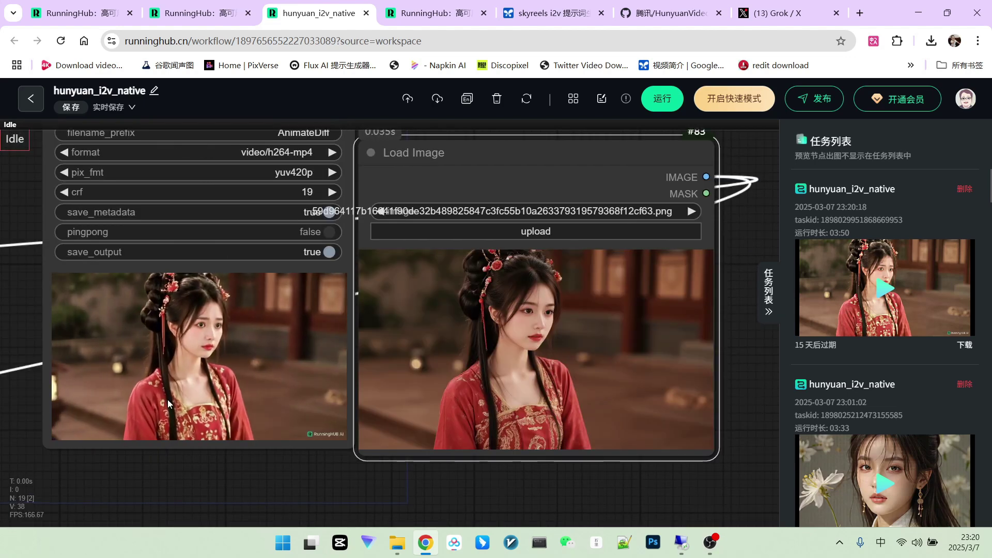
Examine the woman's face and head movement in the generated video against the source picture in the Load Image node
{"action": "scroll", "coordinate": [161, 391], "scroll_direction": "up", "scroll_amount": 1}
{"action": "left_click_drag", "start_coordinate": [219, 352], "coordinate": [224, 348]}
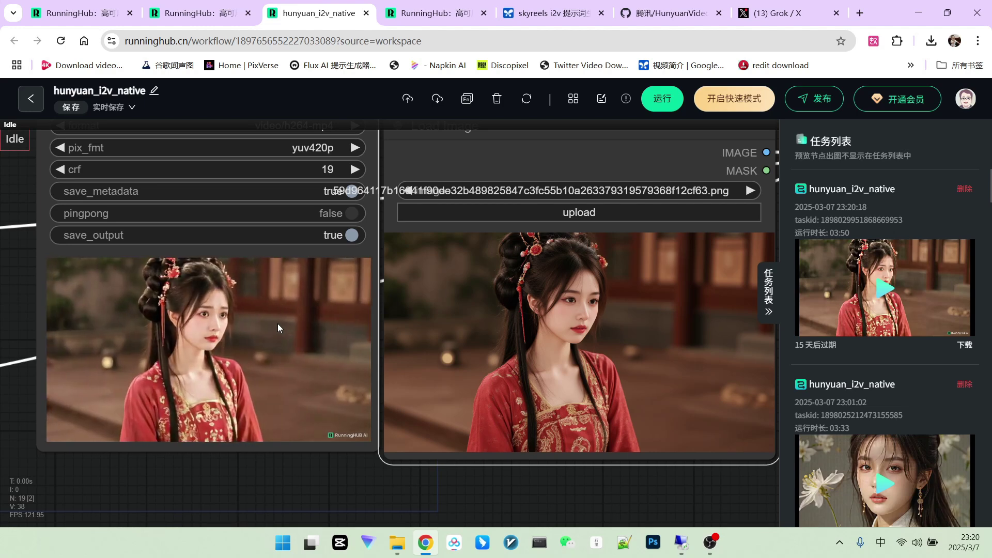
{"action": "scroll", "coordinate": [204, 331], "scroll_direction": "up", "scroll_amount": 1}
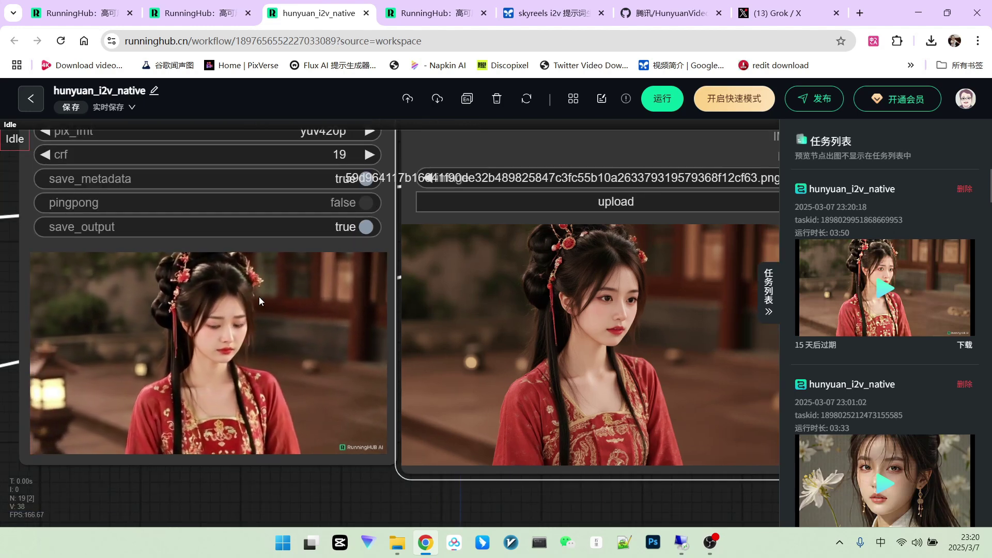
{"action": "scroll", "coordinate": [203, 336], "scroll_direction": "down", "scroll_amount": 1}
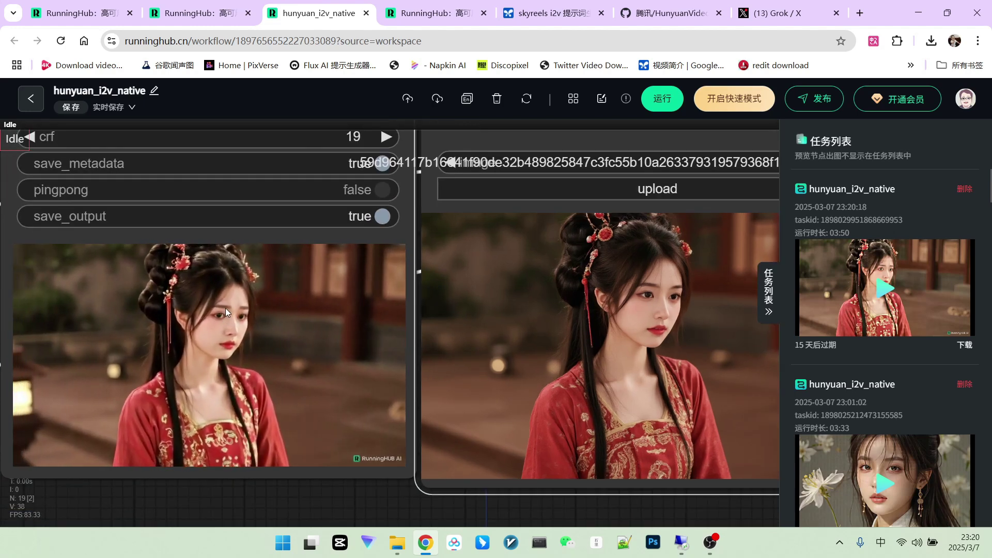
{"action": "scroll", "coordinate": [225, 308], "scroll_direction": "down", "scroll_amount": 1}
{"action": "scroll", "coordinate": [244, 296], "scroll_direction": "down", "scroll_amount": 1}
{"action": "scroll", "coordinate": [228, 316], "scroll_direction": "up", "scroll_amount": 1}
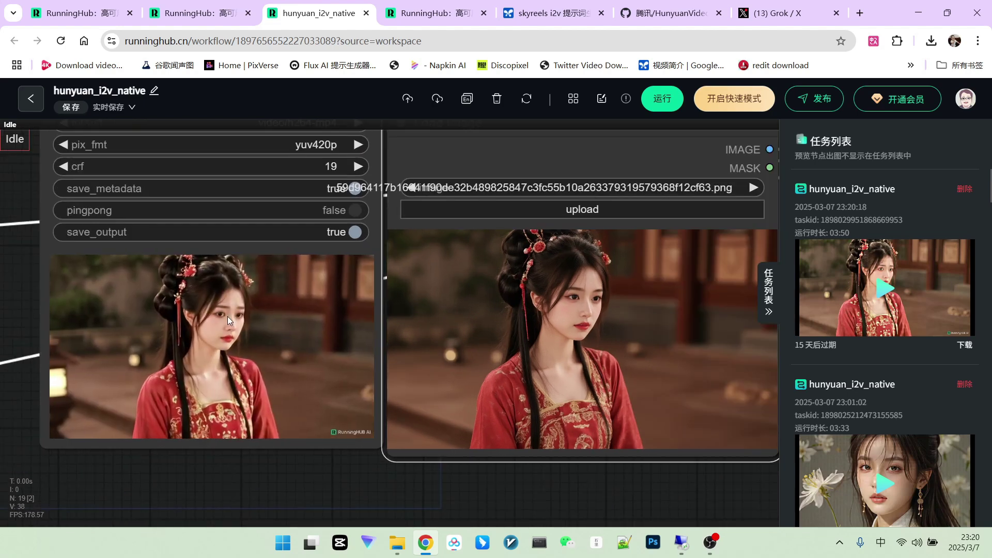
{"action": "scroll", "coordinate": [234, 314], "scroll_direction": "down", "scroll_amount": 1}
{"action": "scroll", "coordinate": [227, 319], "scroll_direction": "up", "scroll_amount": 1}
{"action": "scroll", "coordinate": [252, 308], "scroll_direction": "down", "scroll_amount": 1}
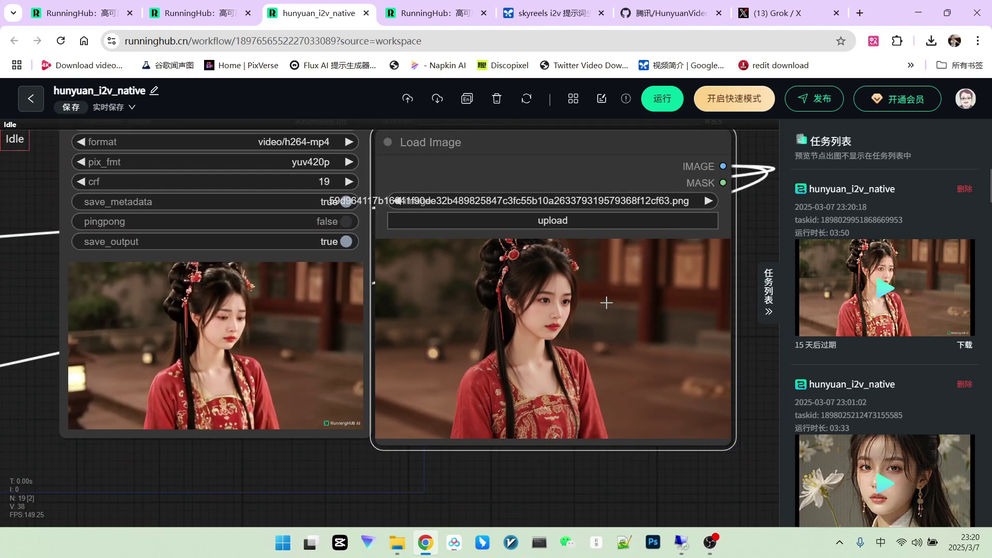
{"action": "scroll", "coordinate": [211, 339], "scroll_direction": "up", "scroll_amount": 2}
{"action": "scroll", "coordinate": [213, 320], "scroll_direction": "up", "scroll_amount": 1}
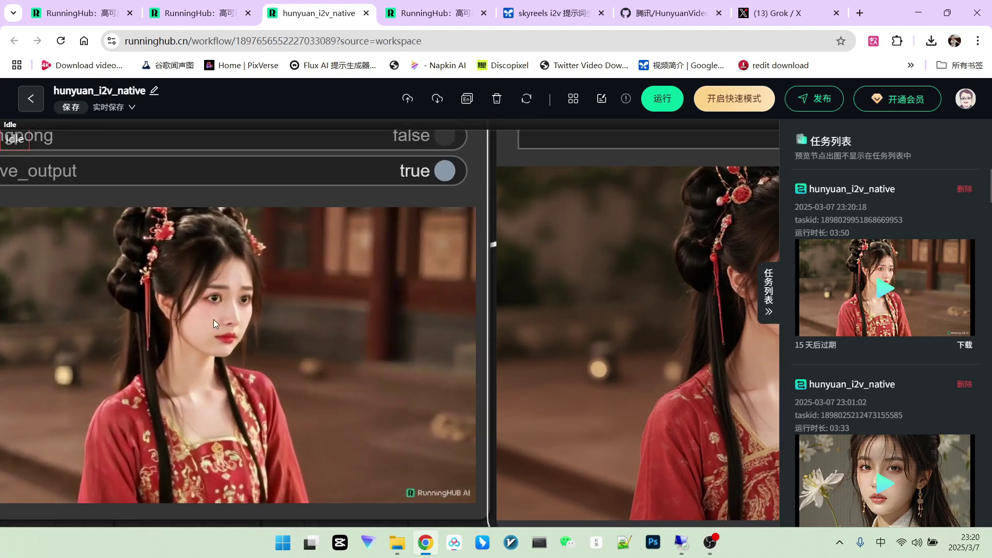
{"action": "scroll", "coordinate": [190, 307], "scroll_direction": "down", "scroll_amount": 1}
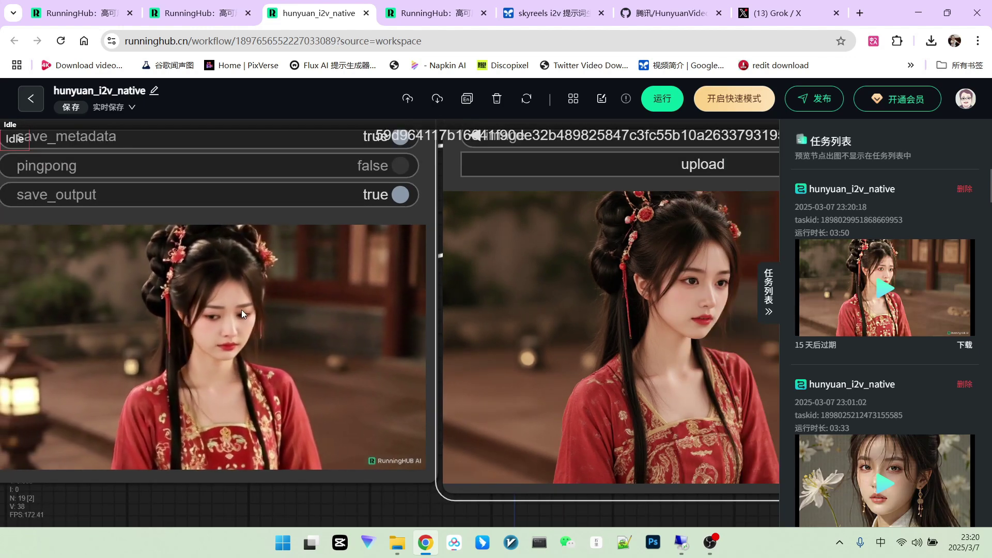
{"action": "scroll", "coordinate": [211, 313], "scroll_direction": "up", "scroll_amount": 1}
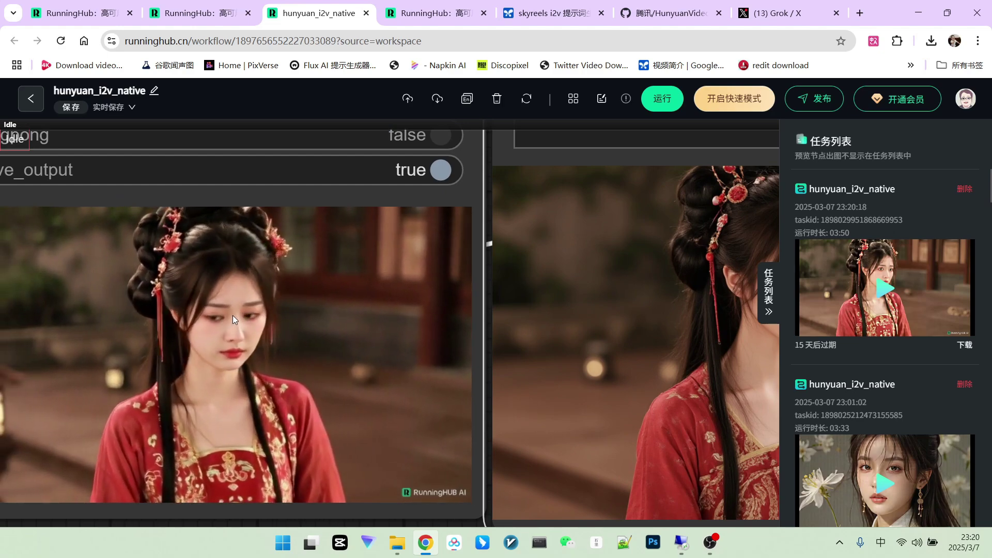
Load the image 1-2 表情2.png into the Load Image node of the hunyuan_i2v_native workflow
{"action": "scroll", "coordinate": [231, 315], "scroll_direction": "down", "scroll_amount": 1}
{"action": "scroll", "coordinate": [232, 315], "scroll_direction": "down", "scroll_amount": 3}
{"action": "left_click", "coordinate": [207, 337]}
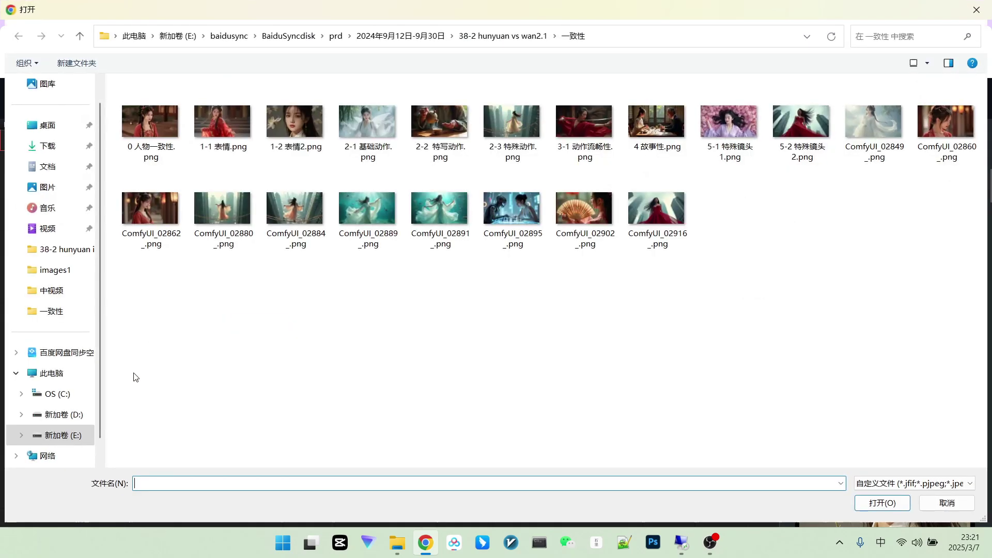
{"action": "left_click", "coordinate": [222, 124]}
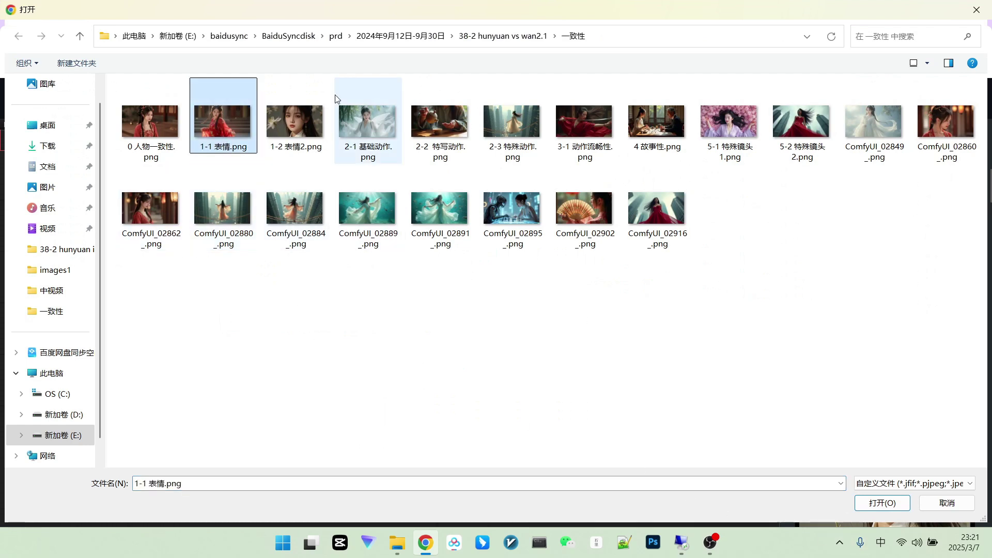
{"action": "left_click", "coordinate": [305, 136]}
{"action": "left_click", "coordinate": [882, 502]}
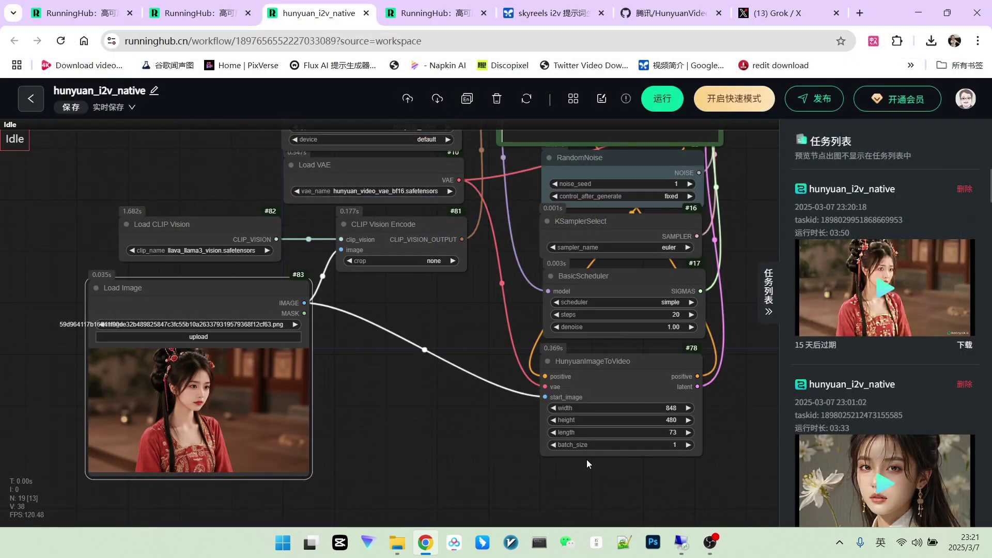
{"action": "scroll", "coordinate": [169, 426], "scroll_direction": "down", "scroll_amount": 2}
Switch to Google AI Studio, attach the portrait 1-2 表情2.png and run it with the text "含泪微笑"
{"action": "left_click", "coordinate": [559, 21]}
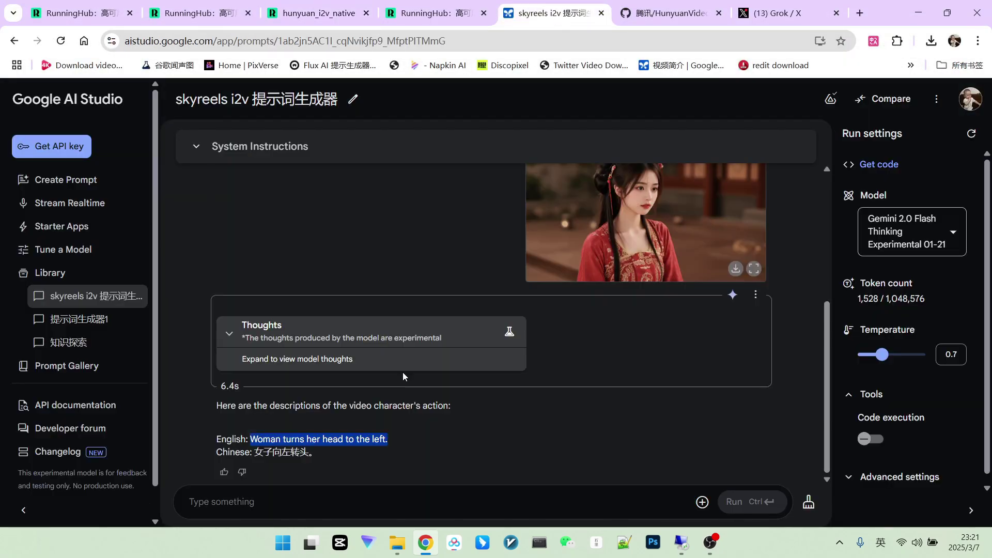
{"action": "left_click", "coordinate": [702, 502]}
{"action": "key", "text": "ctrl+v"}
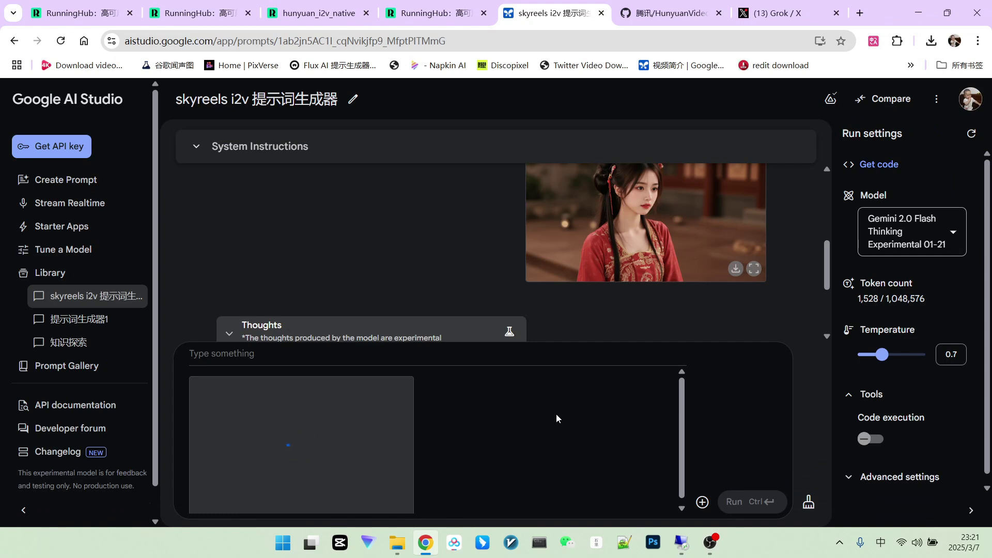
{"action": "type", "text": "含泪微笑"}
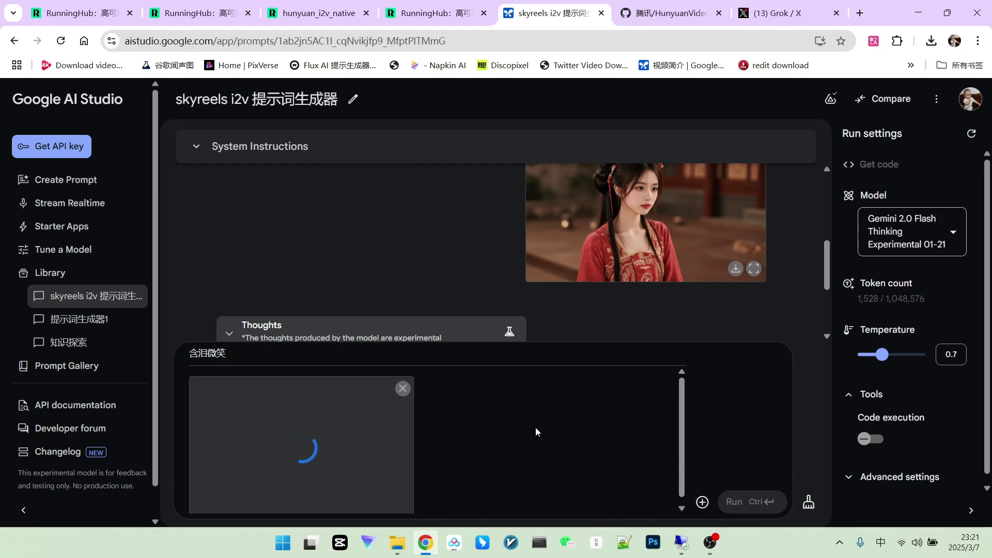
{"action": "key", "text": "ctrl+Return"}
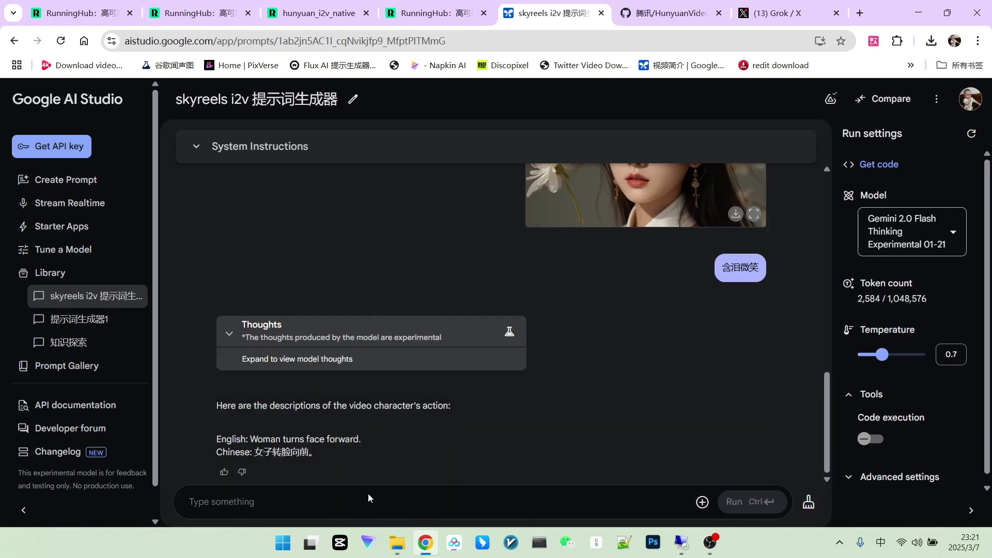
Send the follow-up request "我希望是一个含泪微笑的表情" to the model
{"action": "type", "text": "我希望是一个h"}
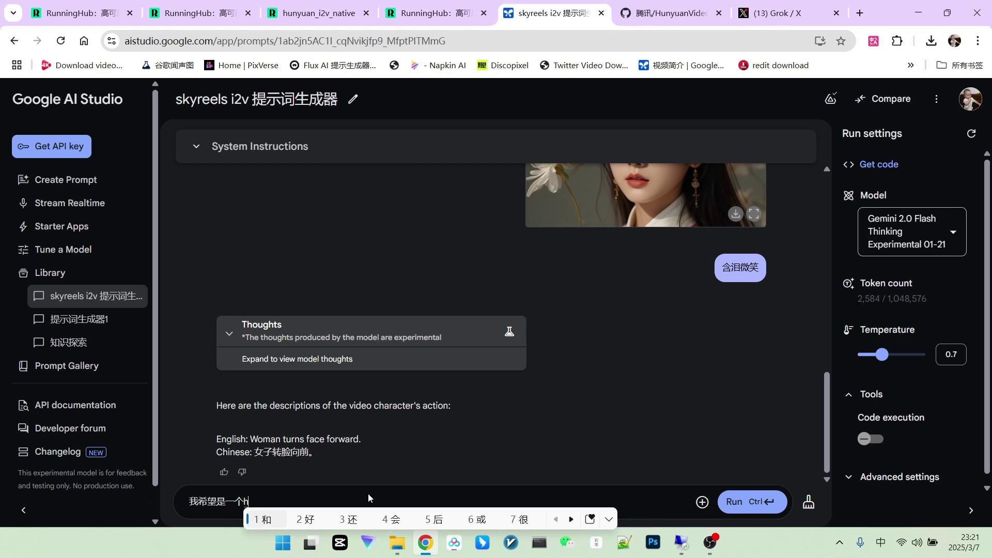
{"action": "key", "text": "BackSpace"}
{"action": "type", "text": "含泪微笑的表情"}
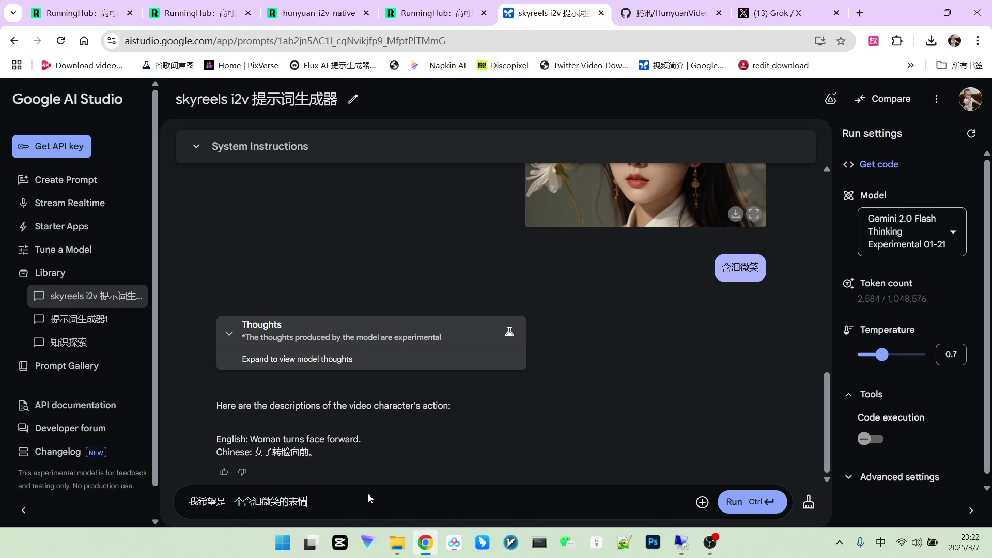
{"action": "left_click", "coordinate": [736, 501]}
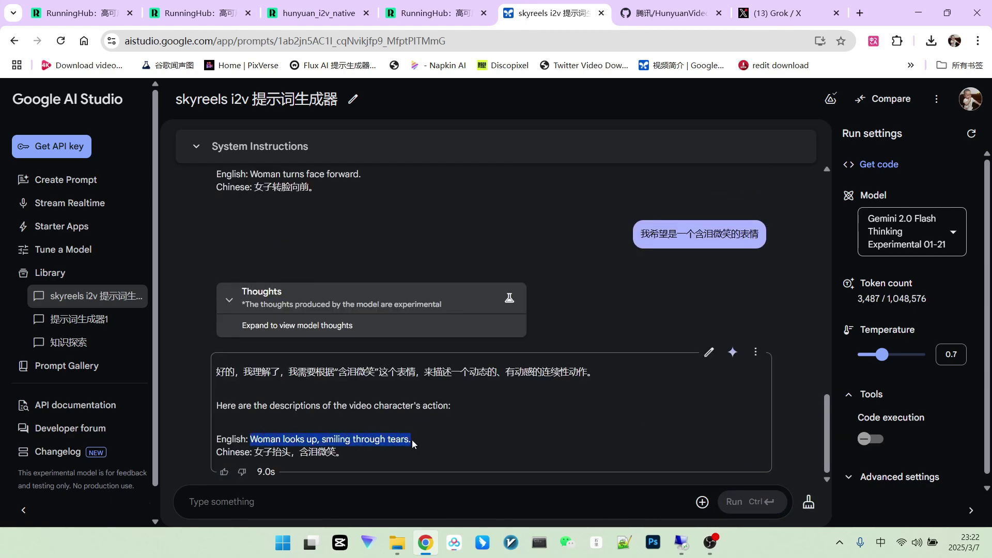
In the hunyuan_i2v_native workflow, replace the text encode prompt with "Woman looks up, smiling through tears." and run the workflow
{"action": "left_click", "coordinate": [434, 13]}
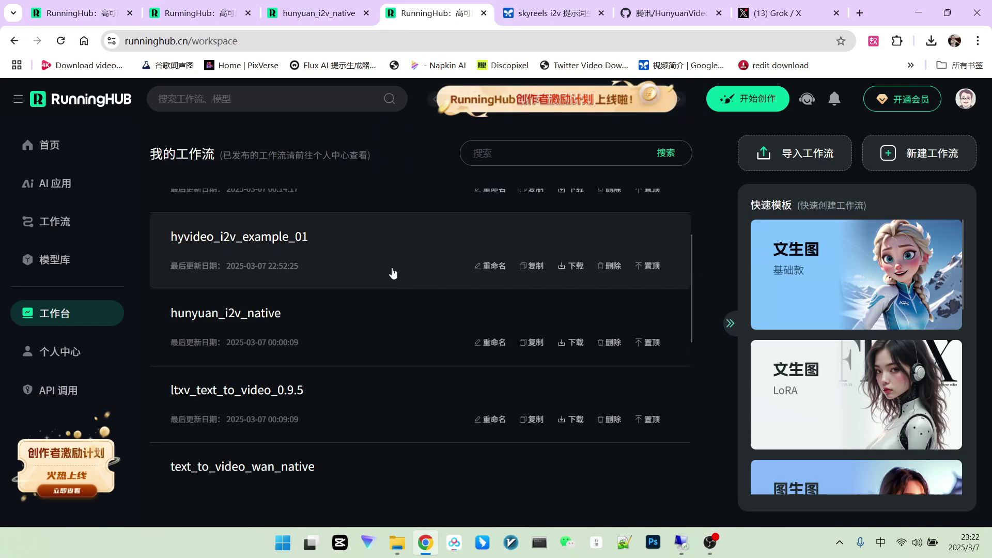
{"action": "left_click", "coordinate": [330, 14]}
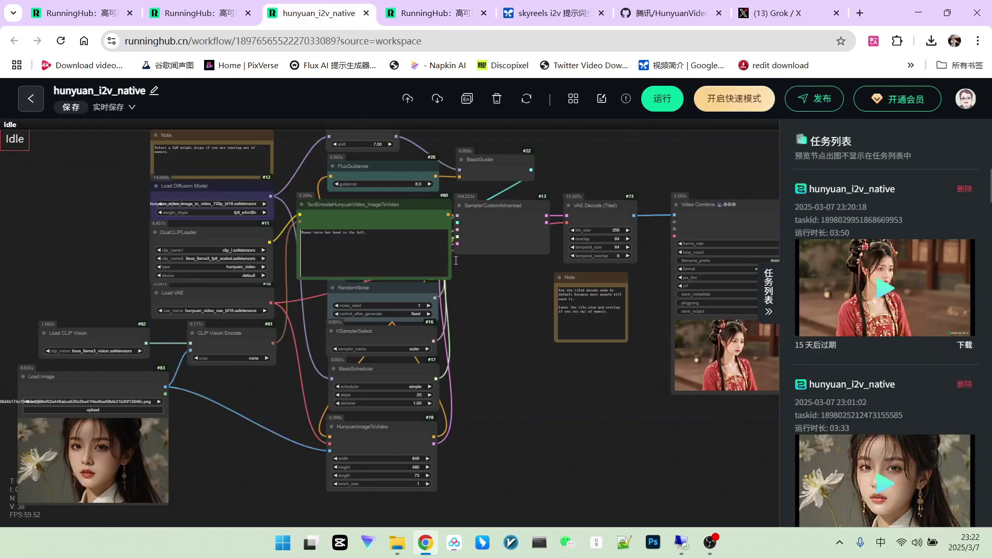
{"action": "left_click", "coordinate": [373, 229]}
{"action": "key", "text": "ctrl+a"}
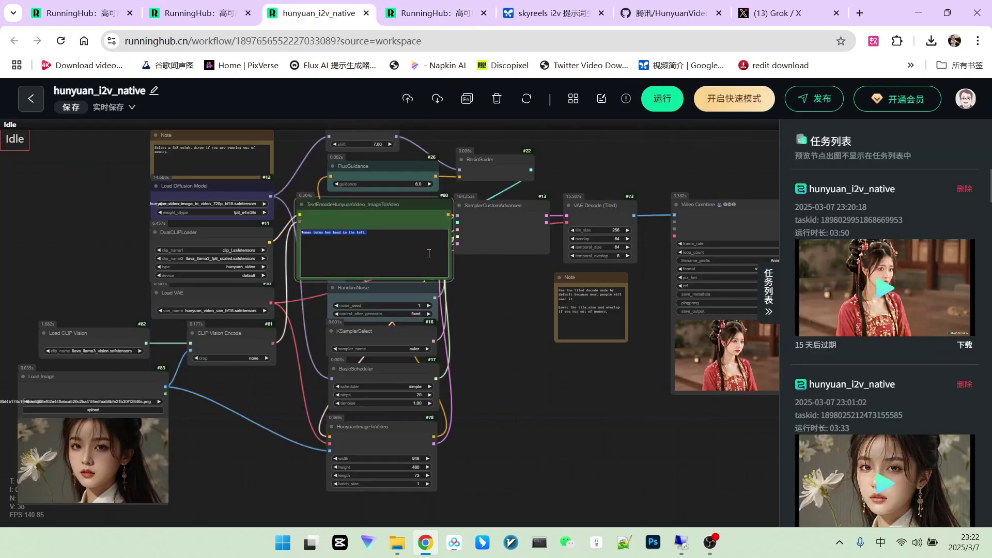
{"action": "scroll", "coordinate": [436, 312], "scroll_direction": "up", "scroll_amount": 5}
{"action": "scroll", "coordinate": [436, 316], "scroll_direction": "down", "scroll_amount": 8}
{"action": "left_click_drag", "start_coordinate": [435, 317], "coordinate": [494, 331]}
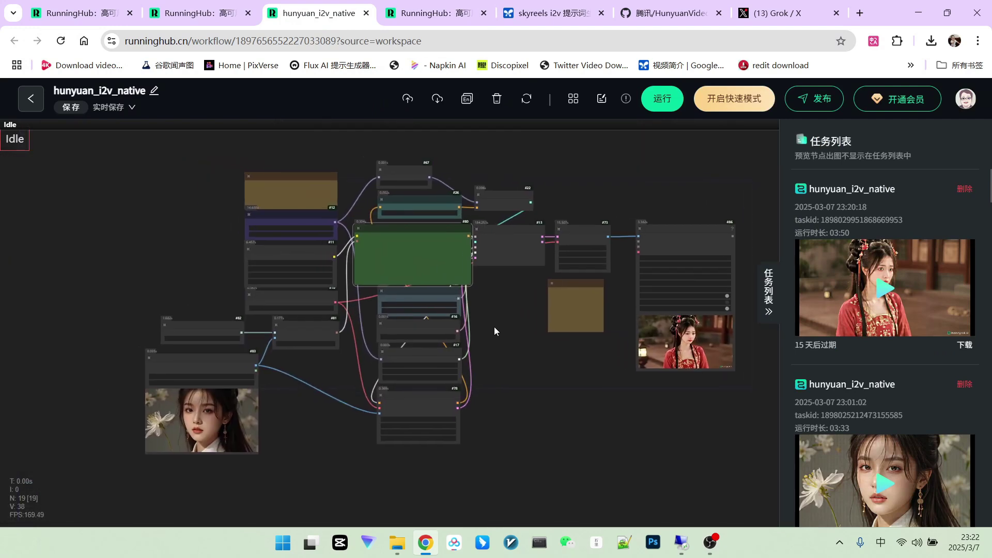
{"action": "scroll", "coordinate": [500, 331], "scroll_direction": "up", "scroll_amount": 3}
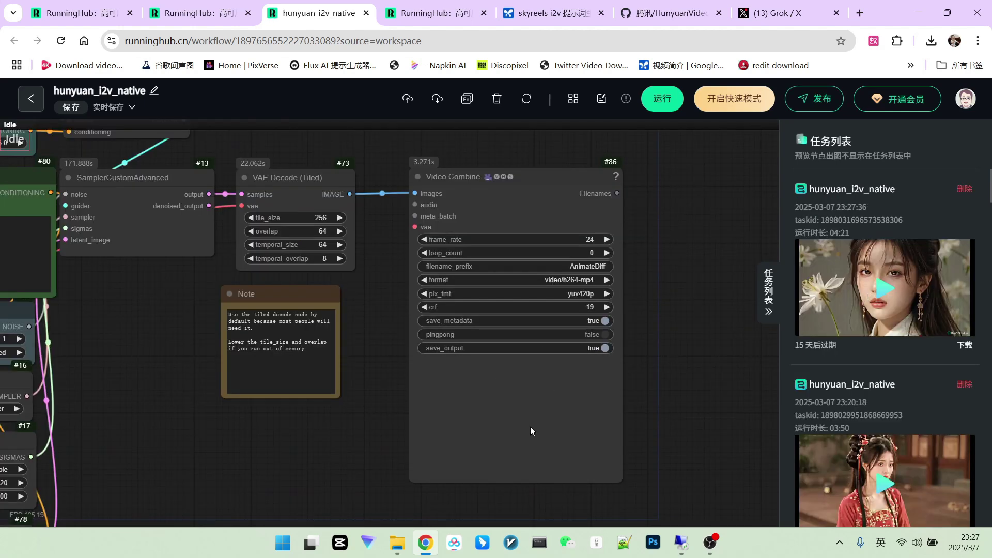
Play the newest generated portrait video from the task list at full screen, then return to the workflow
{"action": "left_click", "coordinate": [902, 293]}
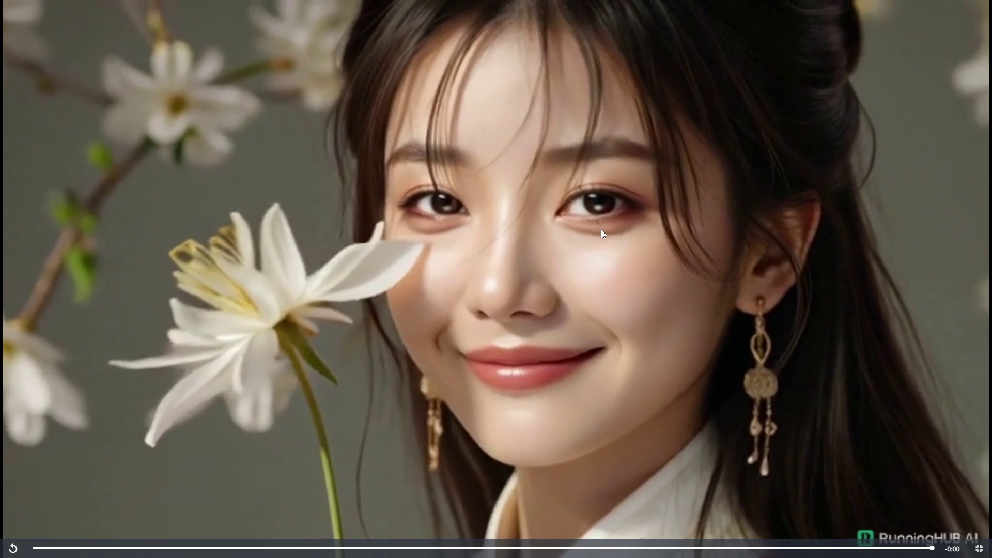
{"action": "key", "text": "Escape"}
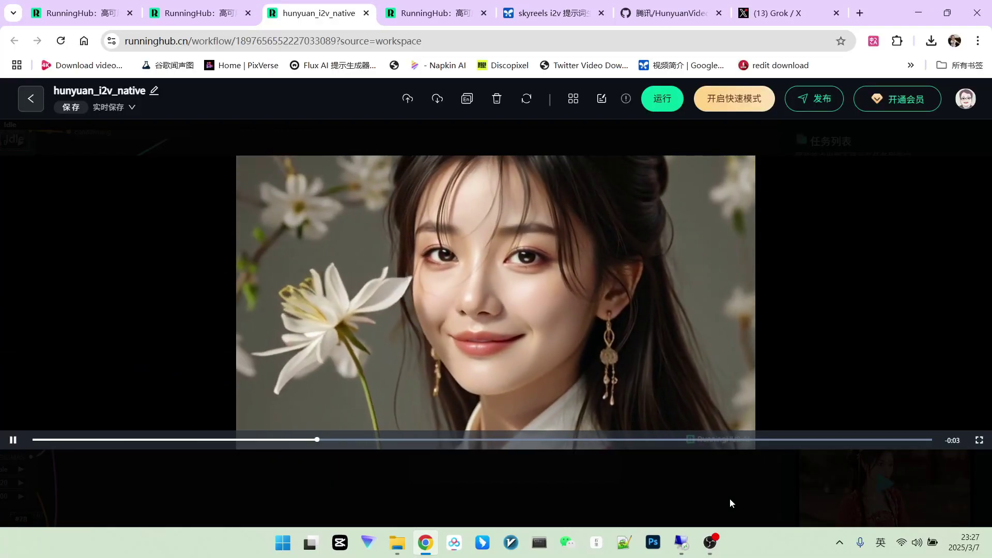
{"action": "left_click", "coordinate": [730, 498]}
{"action": "scroll", "coordinate": [597, 439], "scroll_direction": "down", "scroll_amount": 4}
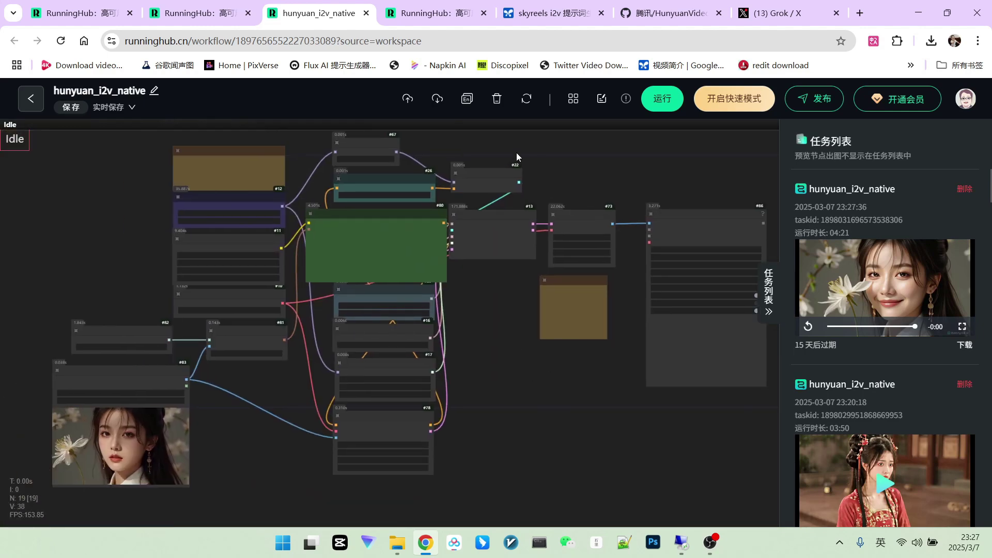
In Google AI Studio, upload the picture of the woman in red on the steps and run it with "奔跑着哭泣"
{"action": "left_click", "coordinate": [403, 540]}
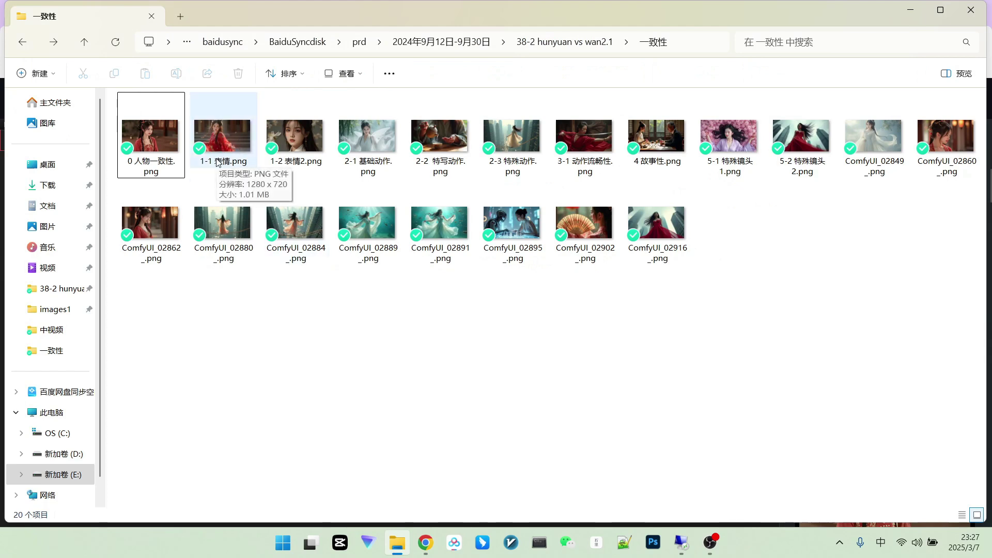
{"action": "key", "text": "alt+Tab"}
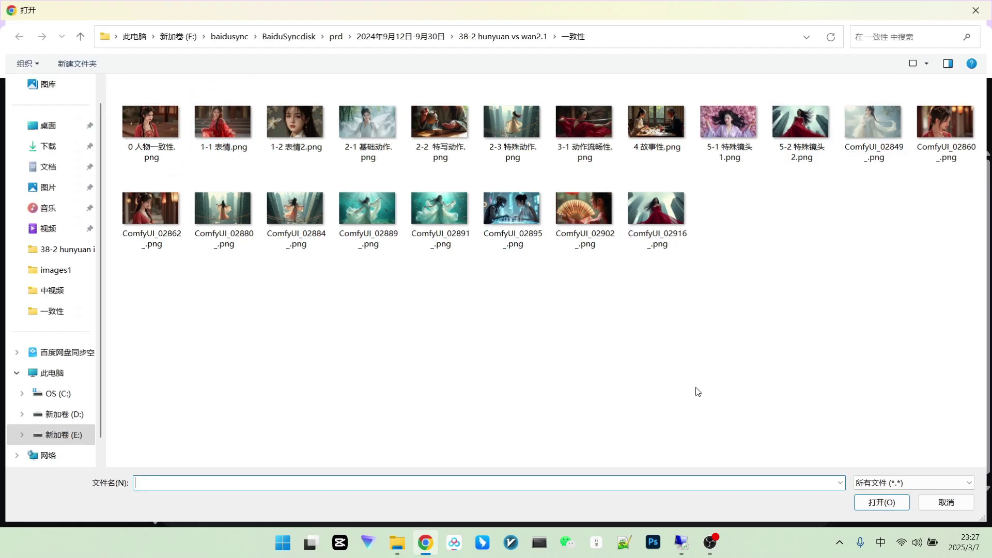
{"action": "left_click", "coordinate": [294, 143]}
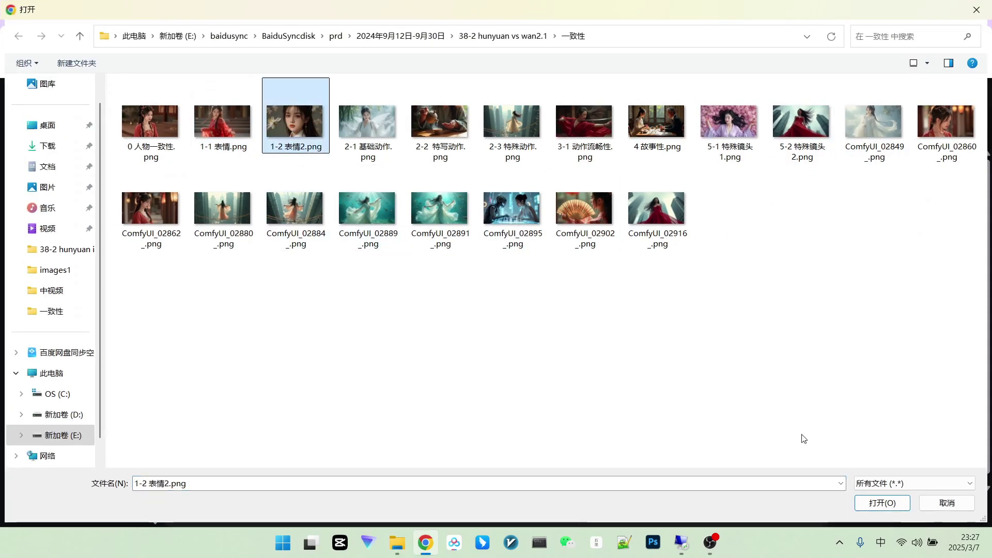
{"action": "left_click", "coordinate": [887, 502]}
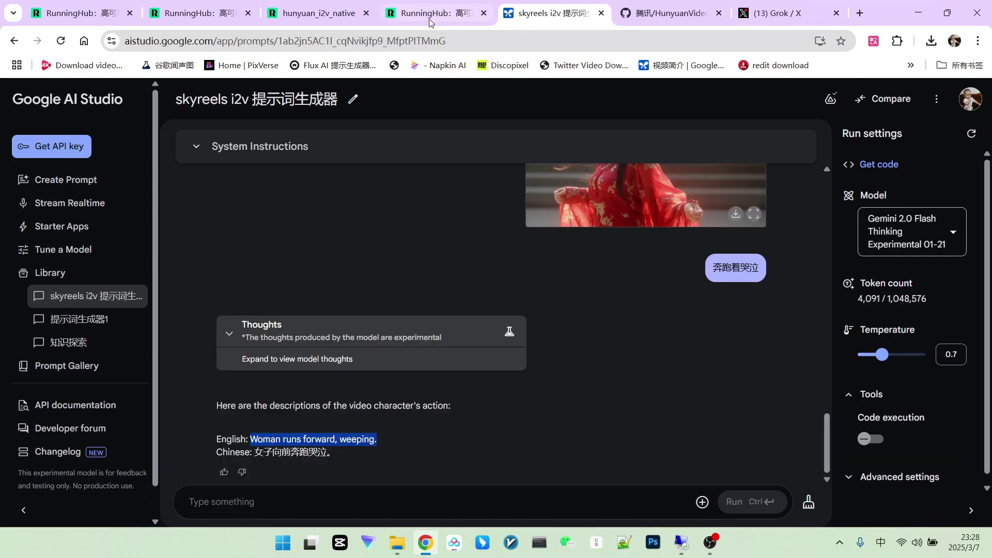
In hunyuan_i2v_native, load the same red-dress picture, set the text encode prompt to "Woman runs forward, weeping." and run the workflow
{"action": "left_click", "coordinate": [323, 22]}
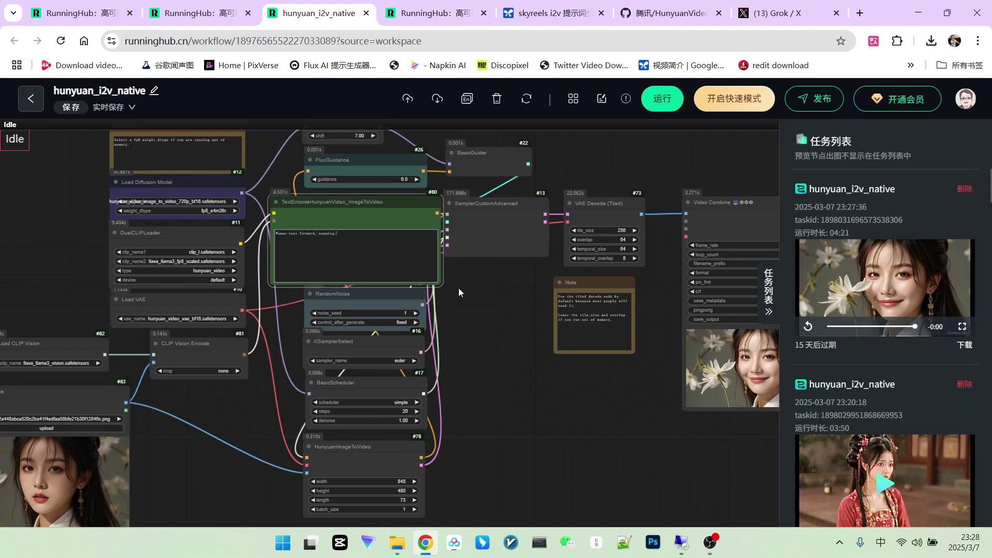
{"action": "scroll", "coordinate": [497, 315], "scroll_direction": "down", "scroll_amount": 2}
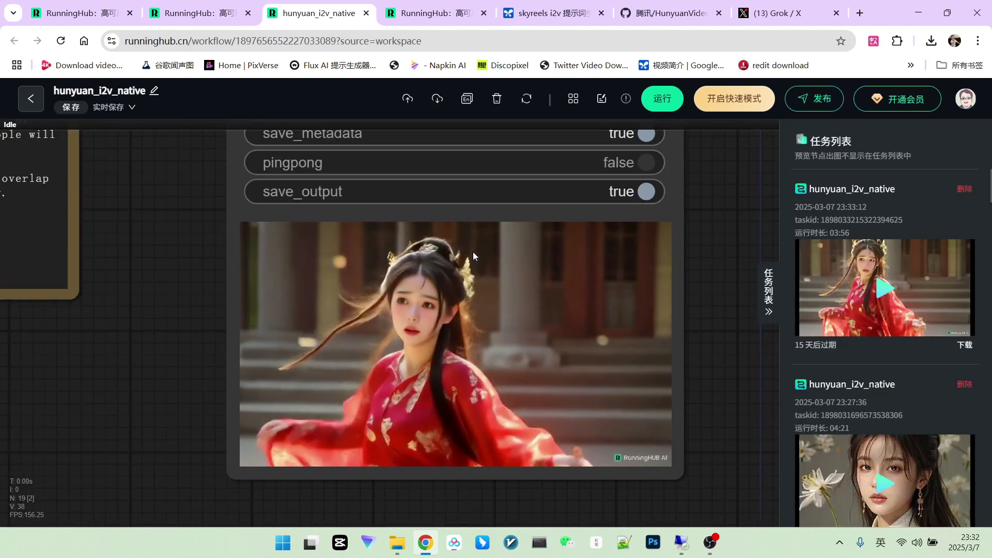
Examine the generated video of the running woman in Video Combine, and review it alongside the workflow's prompt and source picture
{"action": "scroll", "coordinate": [435, 316], "scroll_direction": "up", "scroll_amount": 2}
{"action": "scroll", "coordinate": [432, 296], "scroll_direction": "down", "scroll_amount": 1}
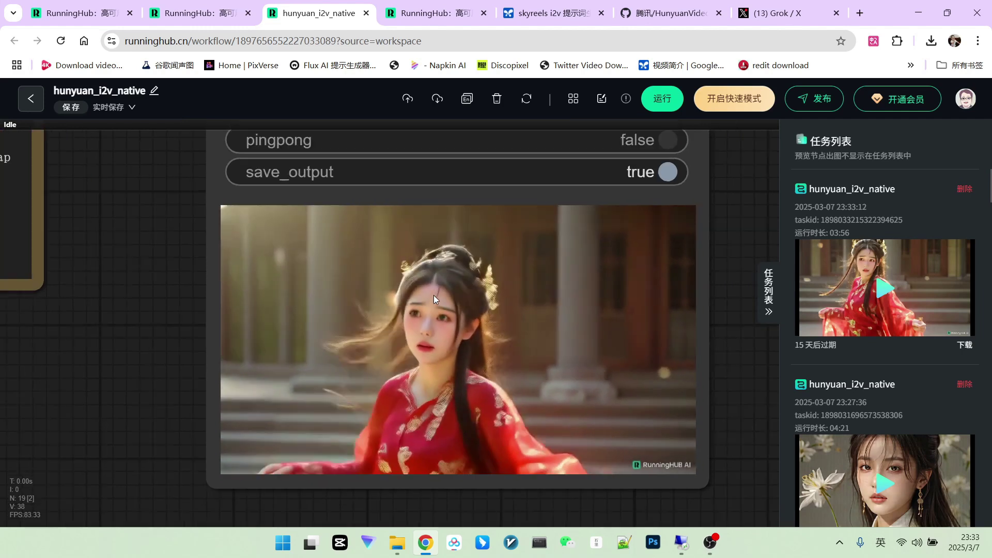
{"action": "scroll", "coordinate": [433, 296], "scroll_direction": "down", "scroll_amount": 8}
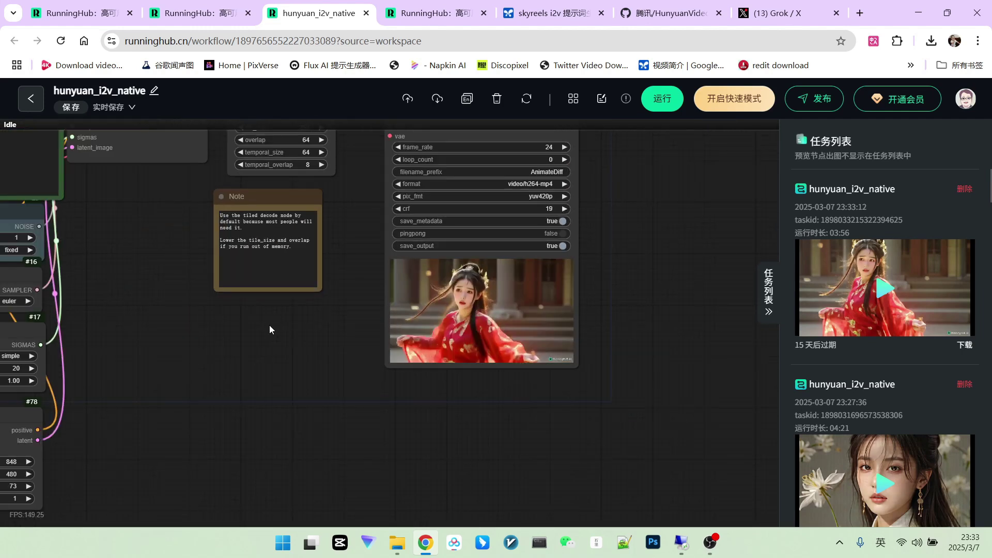
{"action": "left_click_drag", "start_coordinate": [269, 329], "coordinate": [523, 345]}
{"action": "scroll", "coordinate": [470, 334], "scroll_direction": "down", "scroll_amount": 2}
{"action": "scroll", "coordinate": [508, 339], "scroll_direction": "down", "scroll_amount": 2}
{"action": "scroll", "coordinate": [547, 329], "scroll_direction": "up", "scroll_amount": 3}
{"action": "scroll", "coordinate": [494, 336], "scroll_direction": "down", "scroll_amount": 3}
{"action": "scroll", "coordinate": [574, 351], "scroll_direction": "right", "scroll_amount": 2}
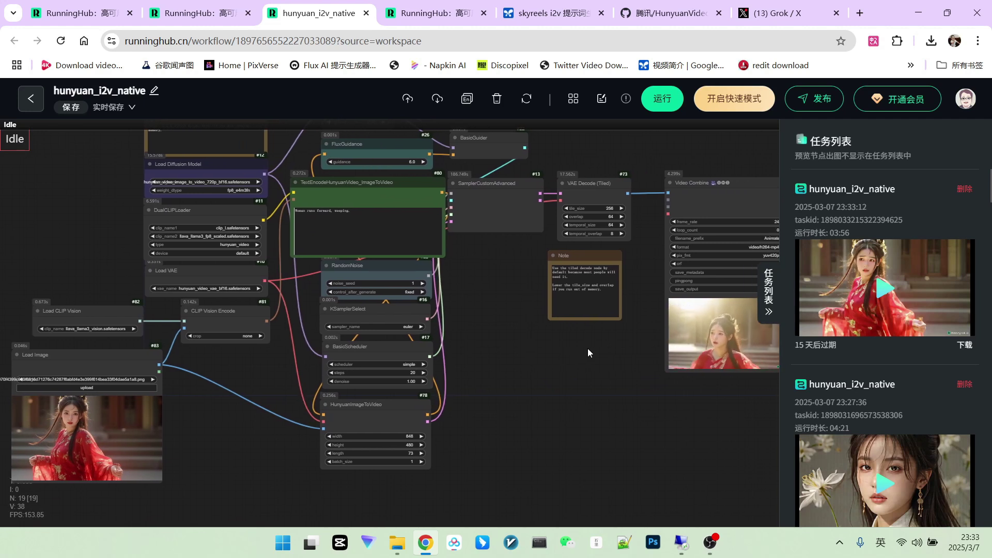